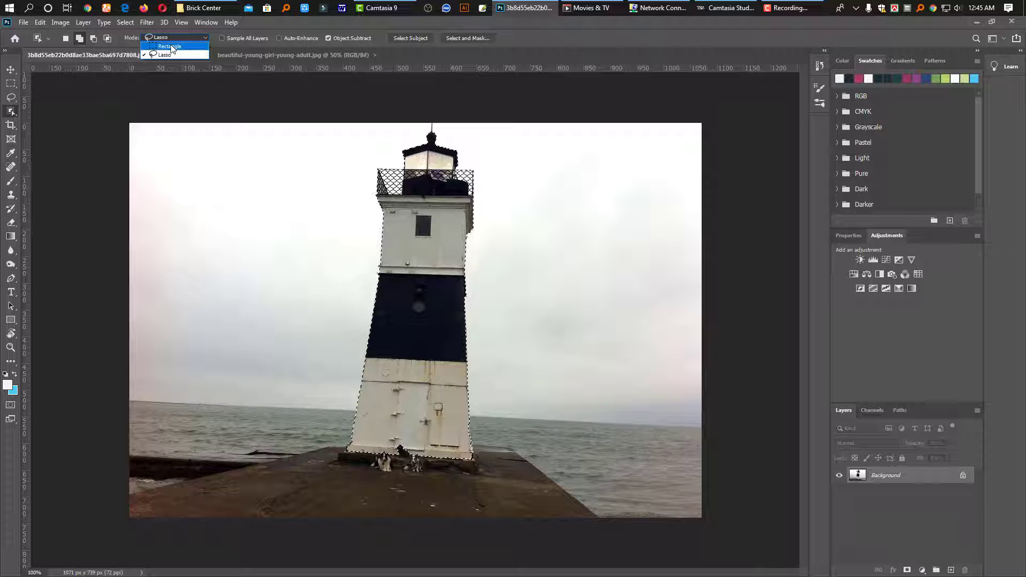
- Set Object Selection to Rectangle mode and select the lighthouse's upper white section and lower white section
left_click(171, 47)
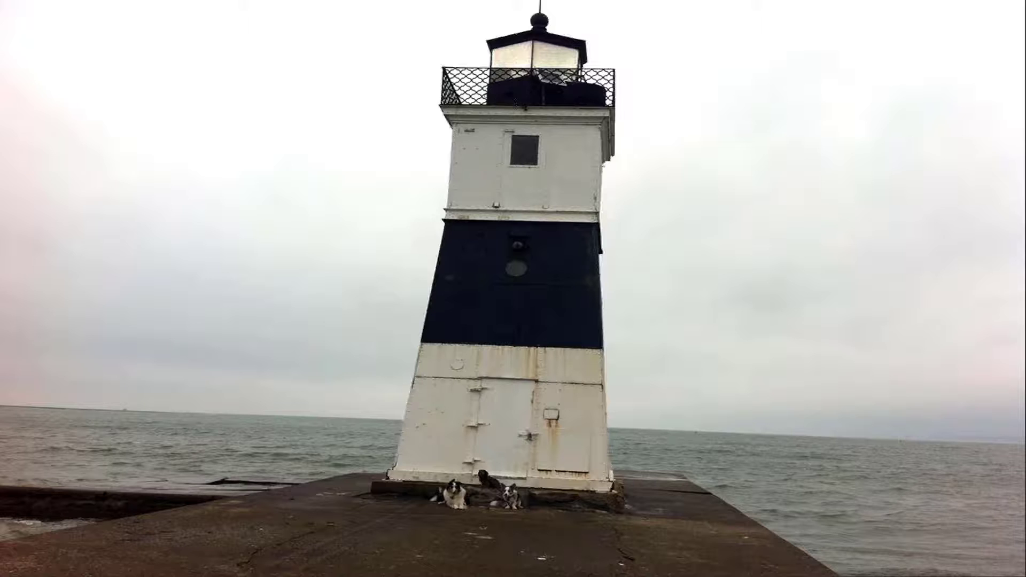
left_click_drag(437, 107, 636, 220)
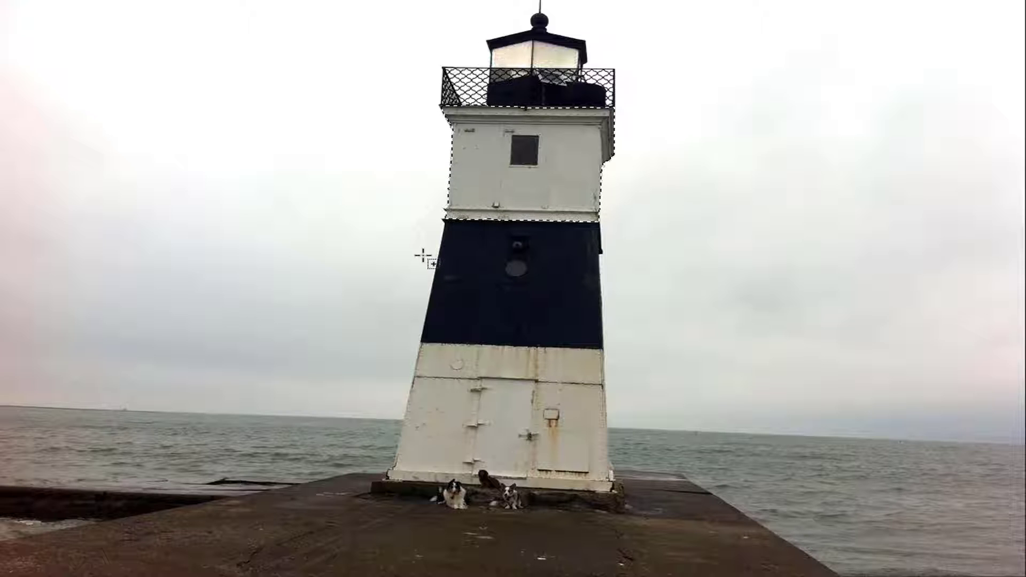
left_click_drag(411, 342, 626, 481)
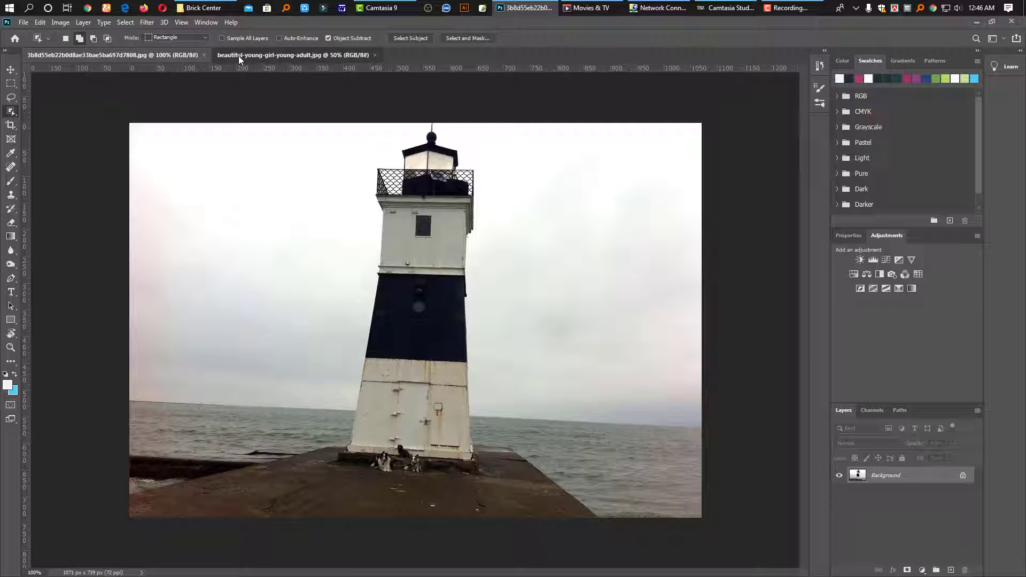
- Switch to beautiful-young-girl-young-adult.jpg and select the woman's hair, face and blouse with rectangular Object Selection areas
left_click(239, 56)
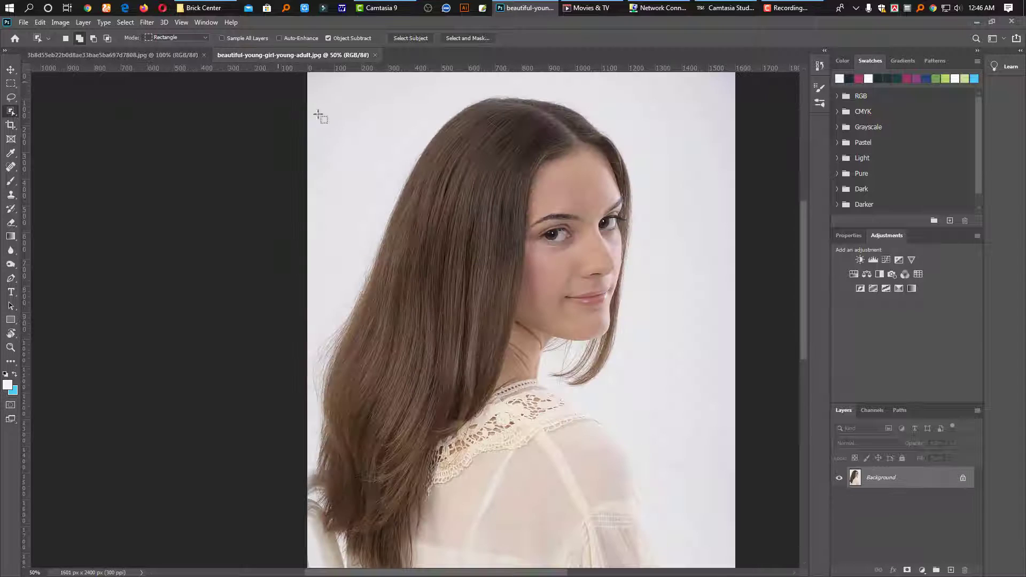
left_click_drag(475, 368, 451, 318)
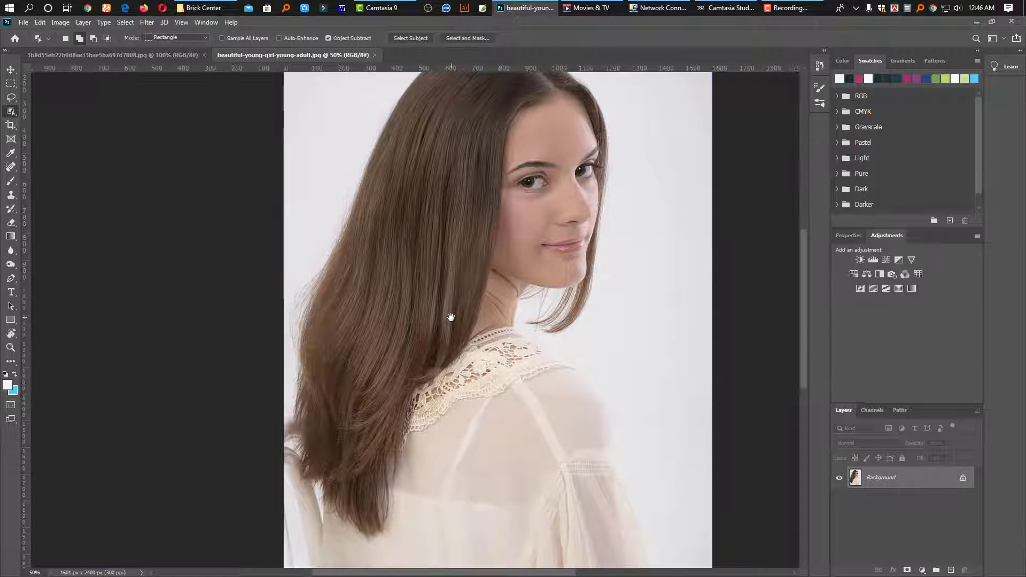
scroll(450, 317, "down", 2)
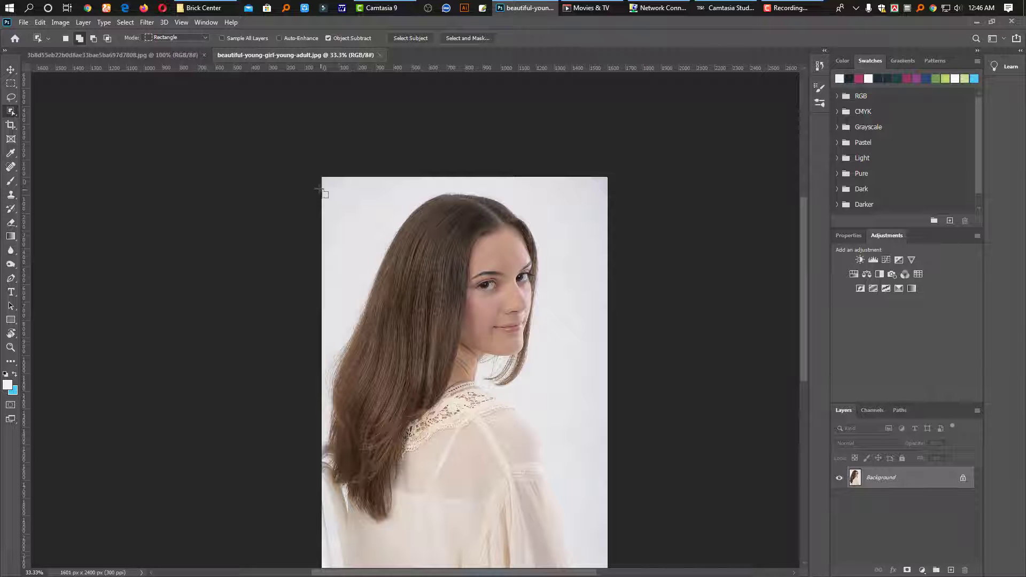
left_click_drag(438, 323, 432, 271)
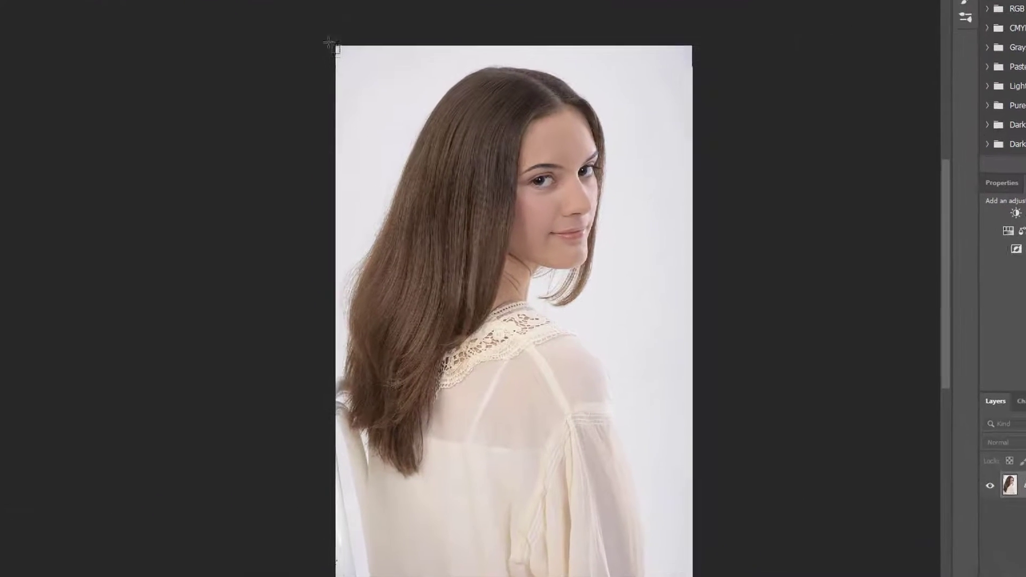
left_click_drag(314, 124, 472, 407)
left_click_drag(540, 399, 657, 575)
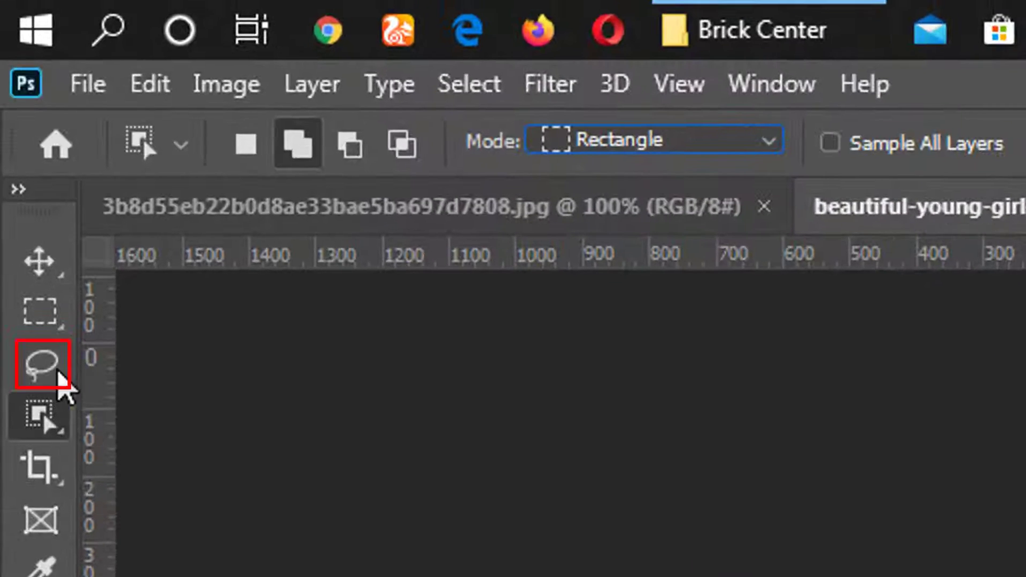
- Subtract the extra background along the outer edge of the woman's long hair from the selection with the Lasso tool
left_click(56, 372)
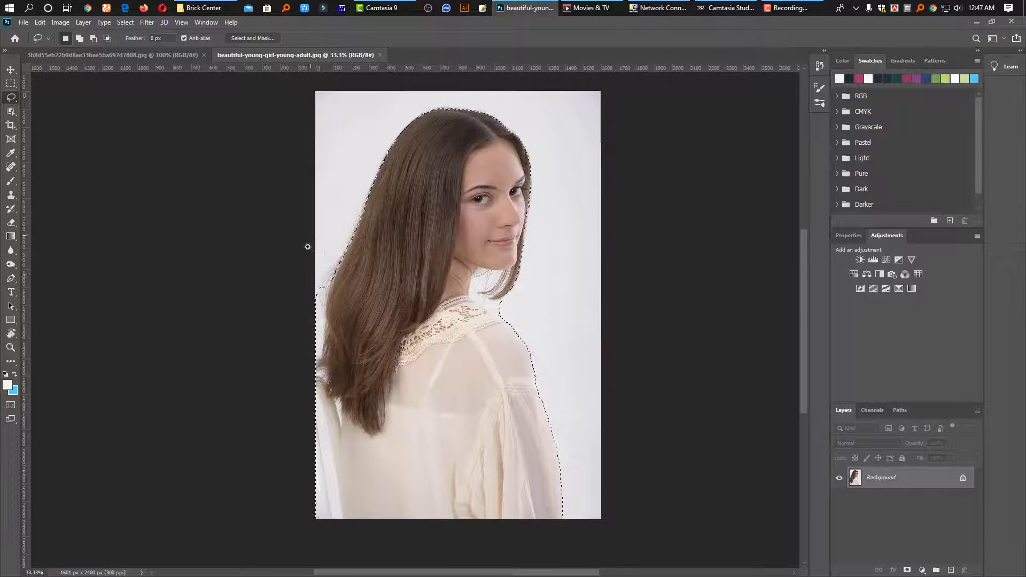
mouse_move(308, 247)
left_mouse_down()
mouse_move(364, 236)
mouse_move(383, 246)
mouse_move(339, 280)
mouse_move(357, 371)
mouse_move(383, 369)
mouse_move(372, 458)
left_mouse_up()
left_click_drag(354, 224, 341, 348)
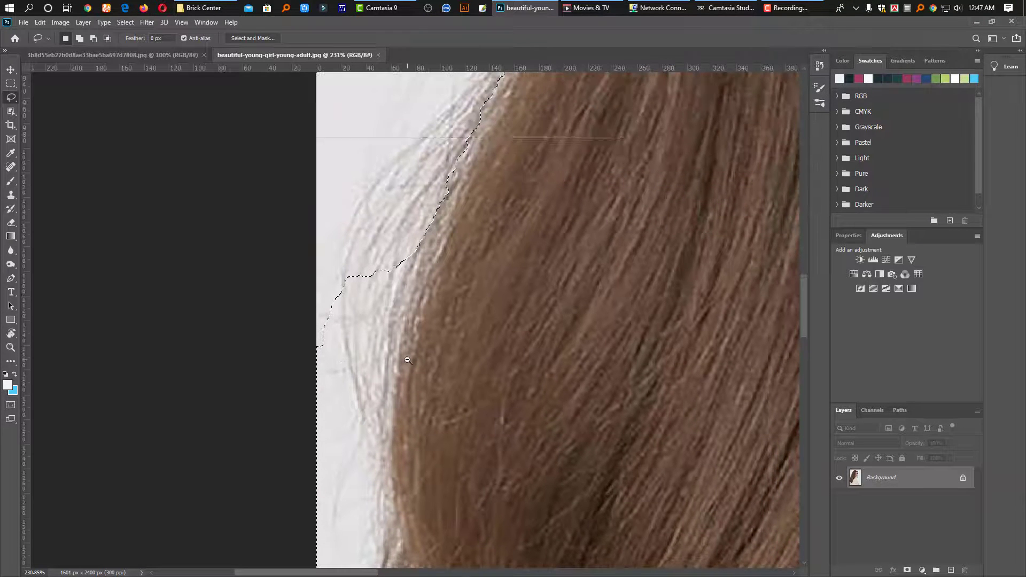
scroll(408, 360, "down", 6)
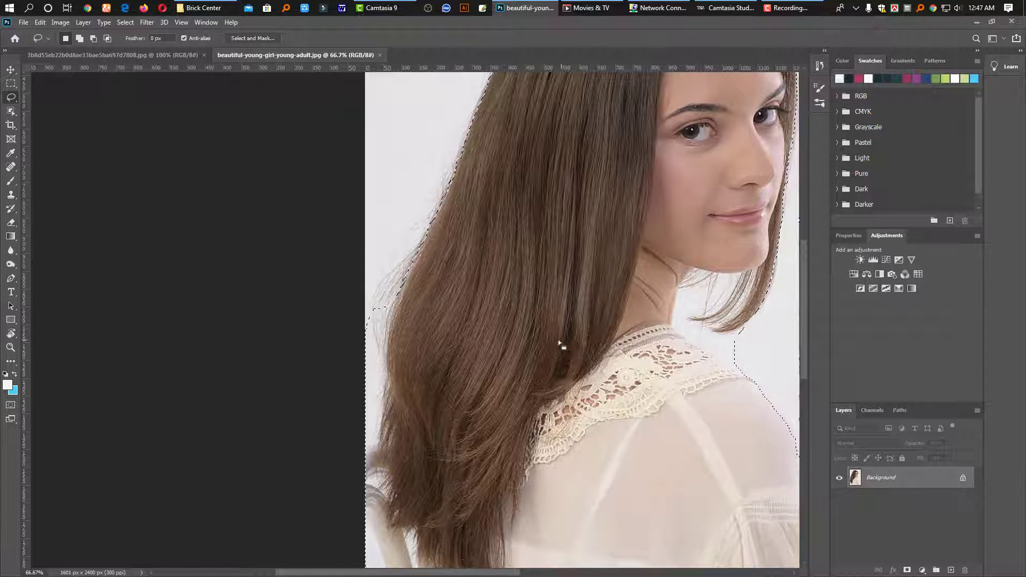
left_click(396, 295, "alt")
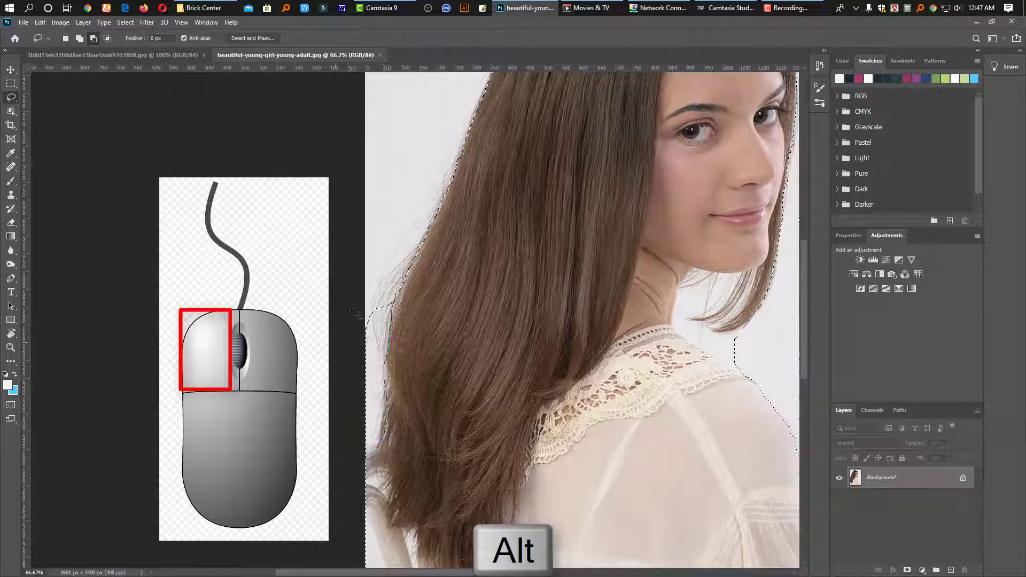
mouse_move(350, 310)
left_mouse_down()
mouse_move(378, 273)
mouse_move(398, 293)
left_mouse_up()
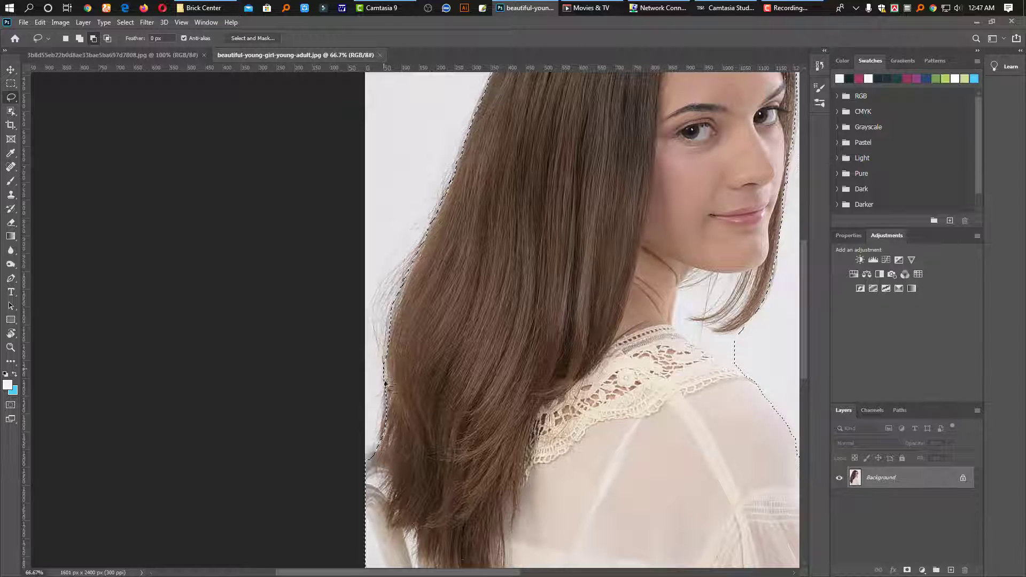
left_click_drag(390, 376, 387, 357)
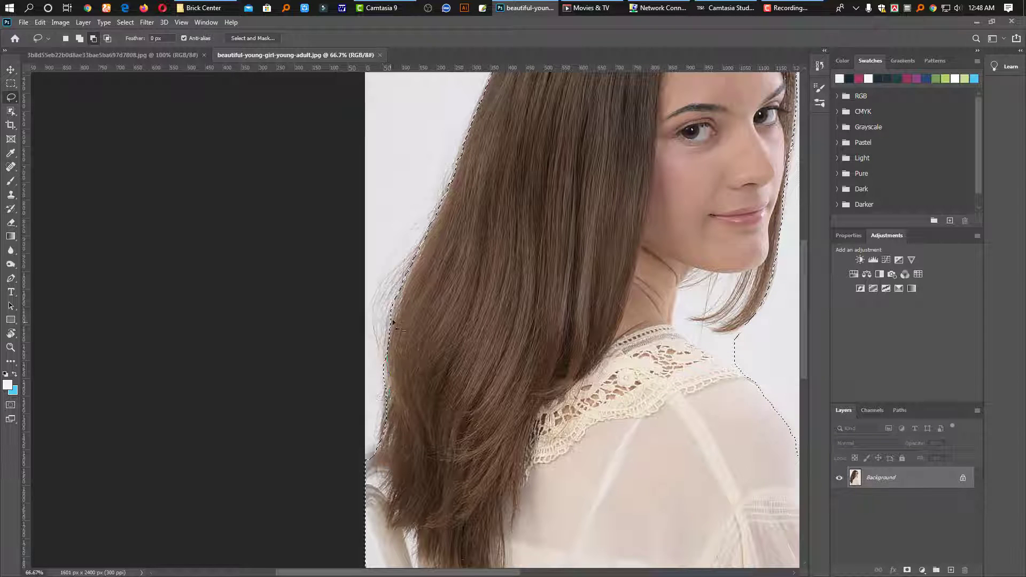
left_click_drag(393, 322, 396, 321)
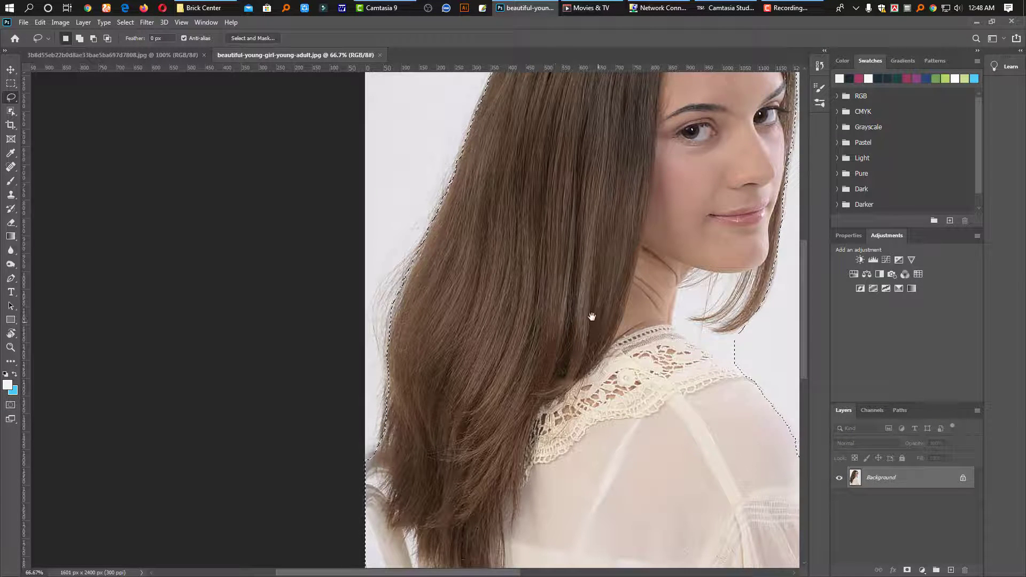
- Try to correct the selection edge along the blouse's shoulder and upper sleeve with the Lasso tool
left_click_drag(592, 316, 389, 179)
left_click_drag(453, 226, 573, 396)
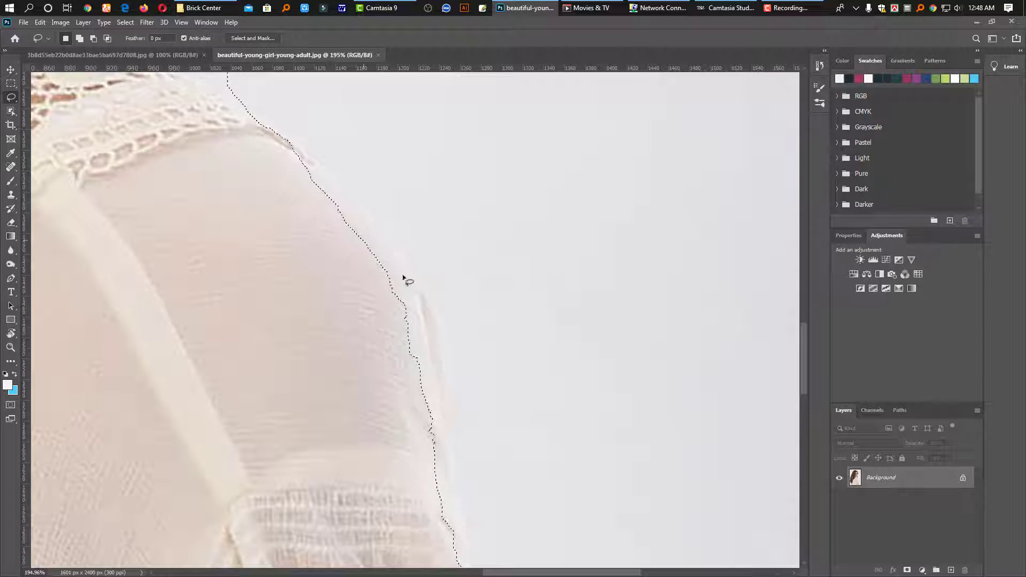
key("shift")
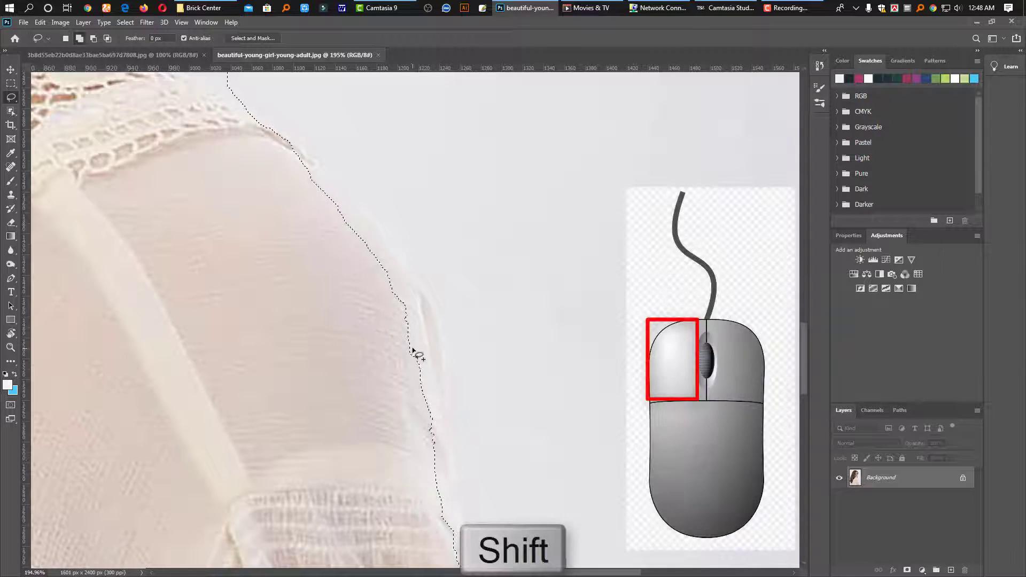
mouse_move(425, 326)
left_mouse_down()
mouse_move(419, 284)
mouse_move(431, 321)
left_mouse_up()
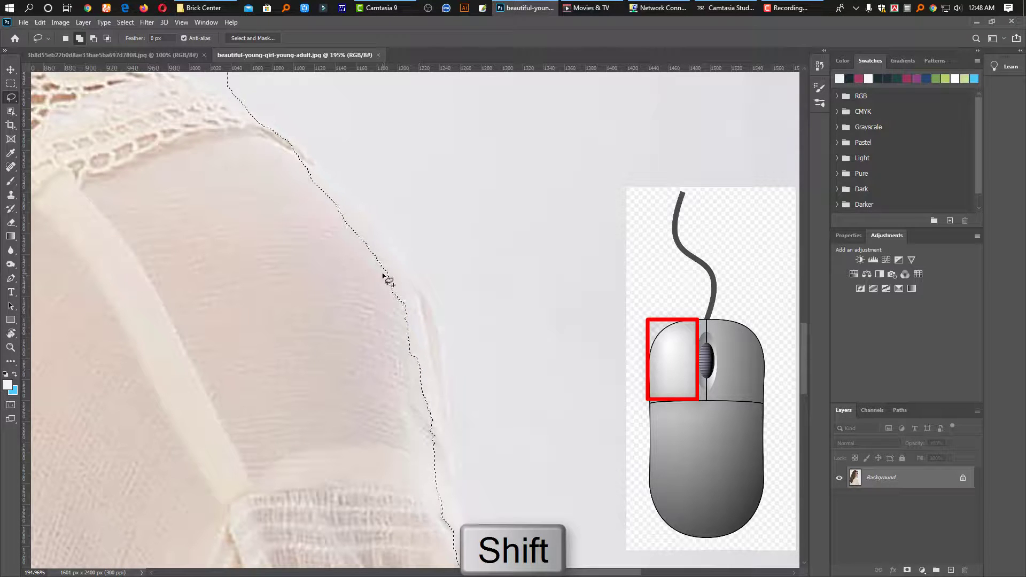
key("alt")
left_click_drag(376, 248, 432, 411)
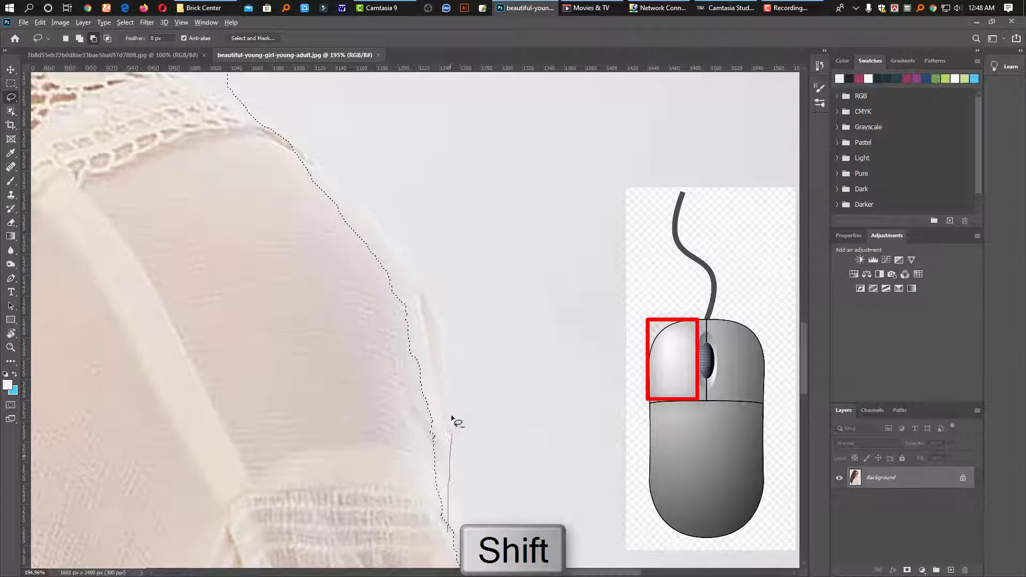
left_click_drag(385, 426, 392, 390)
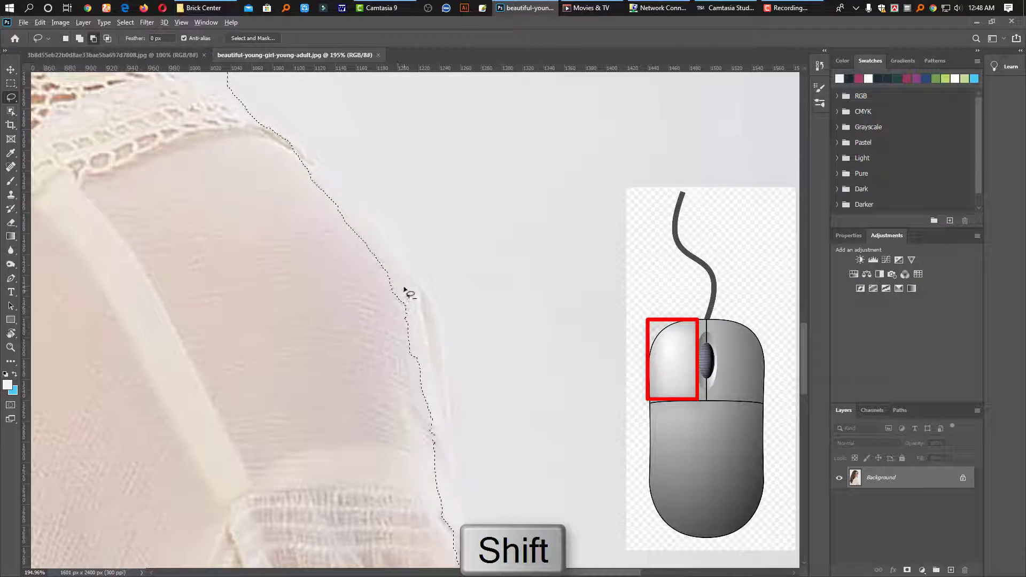
mouse_move(398, 290)
left_mouse_down()
mouse_move(394, 426)
mouse_move(434, 432)
left_mouse_up()
key("ctrl+z")
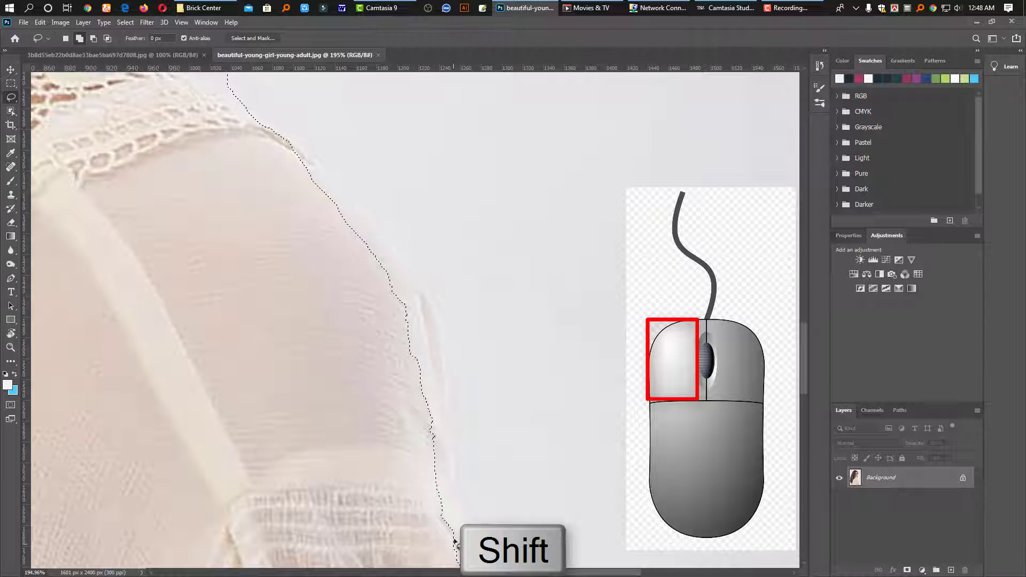
- Add the missing edges of the blouse's upper sleeve, shoulder and outer lace collar to the selection with the Lasso tool
left_click_drag(422, 342, 413, 344)
left_click_drag(447, 377, 513, 497)
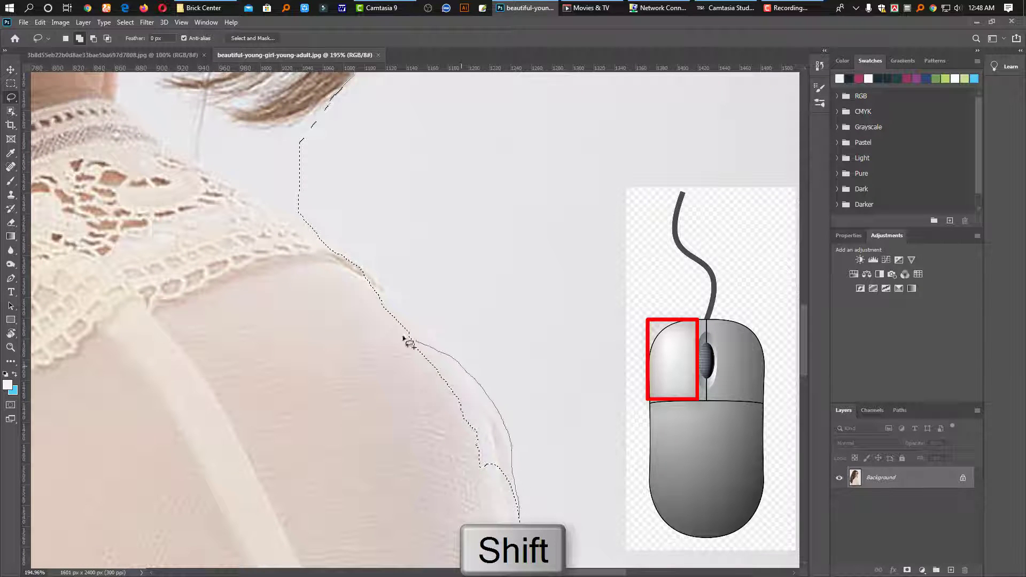
left_click_drag(409, 343, 486, 451)
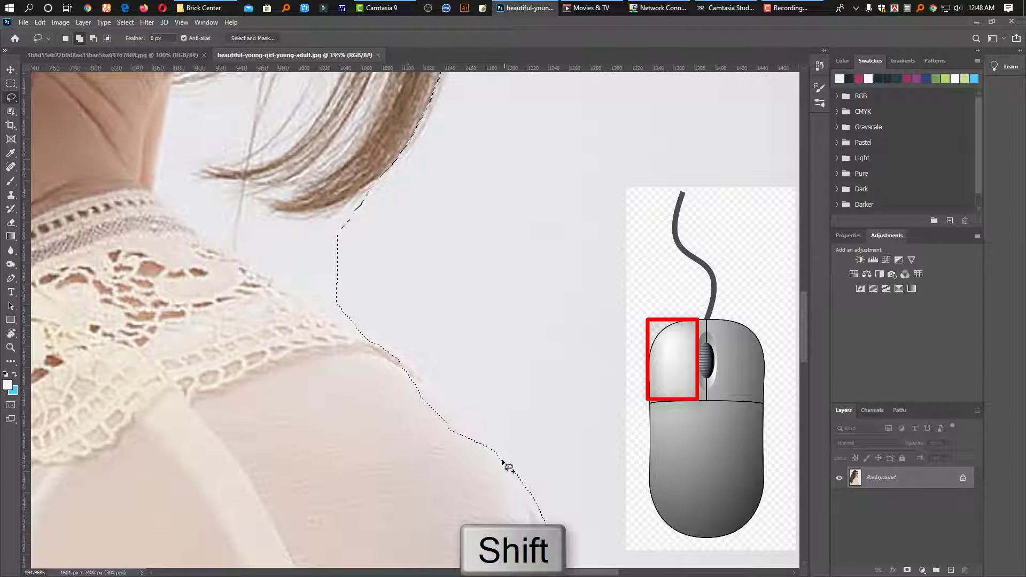
left_click_drag(400, 365, 450, 434)
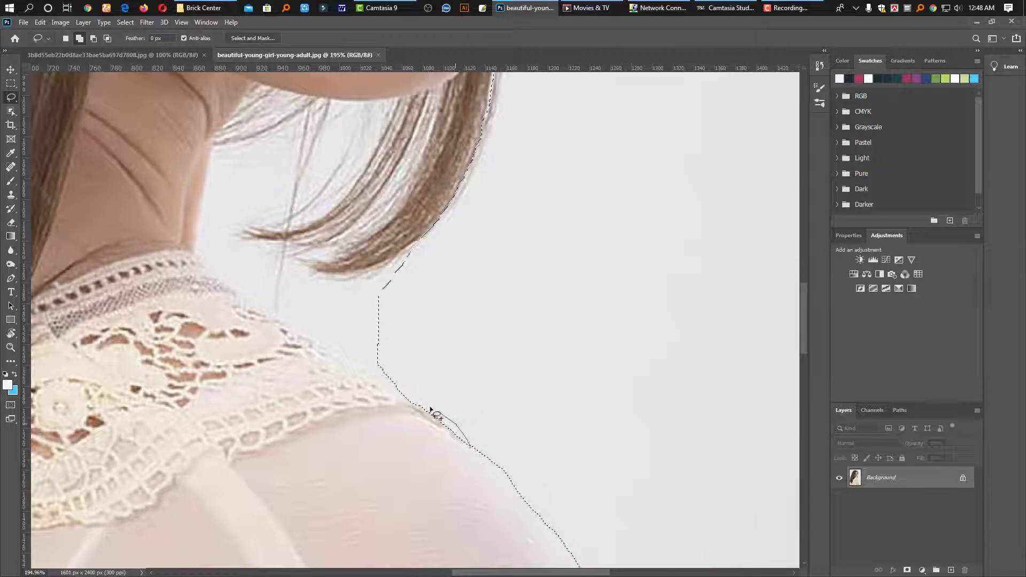
left_click_drag(389, 394, 390, 395)
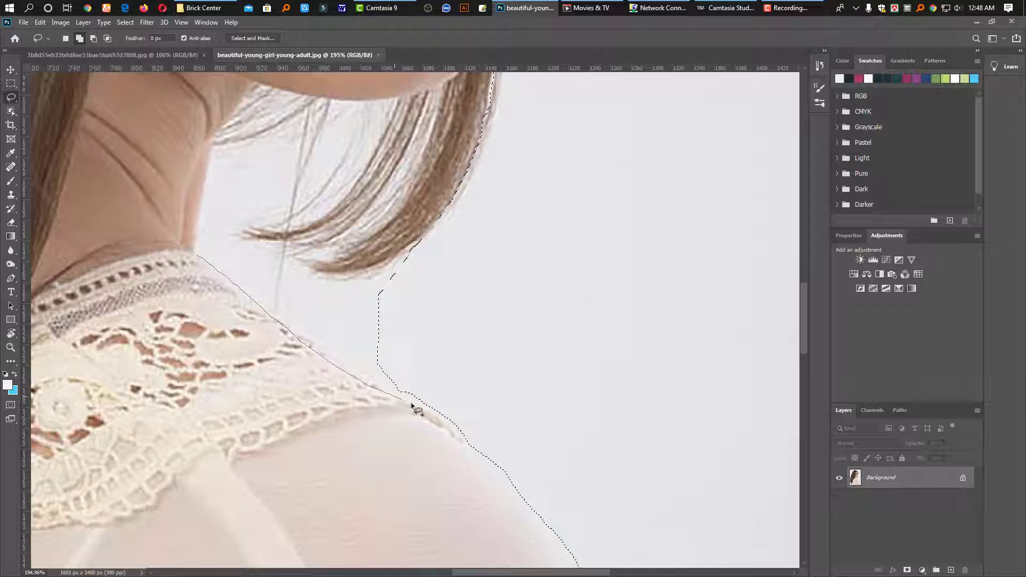
- Subtract the background between the lace collar and the hair tips from the selection with the Lasso tool
mouse_move(412, 405)
left_mouse_down()
mouse_move(438, 411)
mouse_move(299, 328)
left_mouse_up()
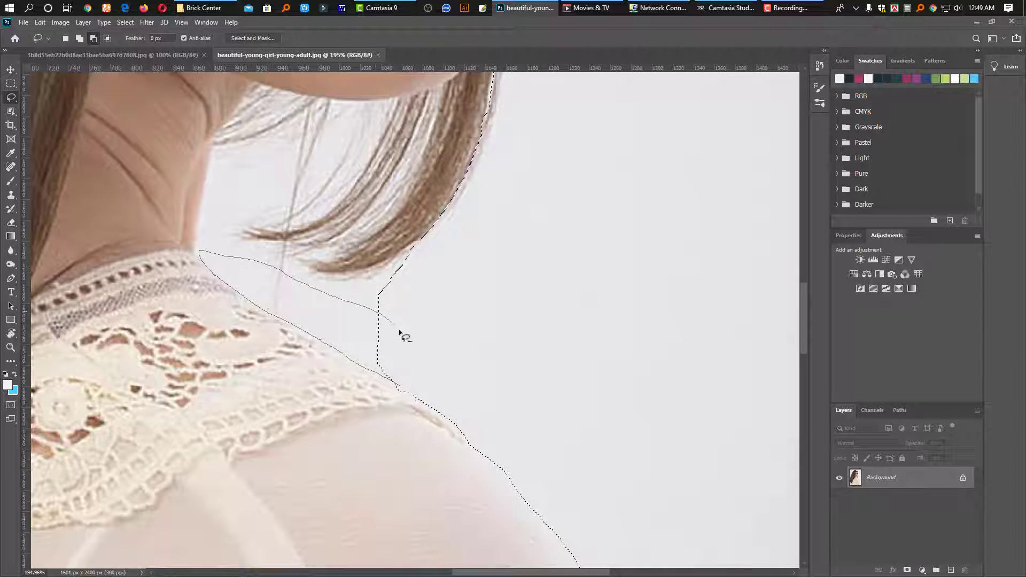
left_click_drag(421, 395, 416, 395)
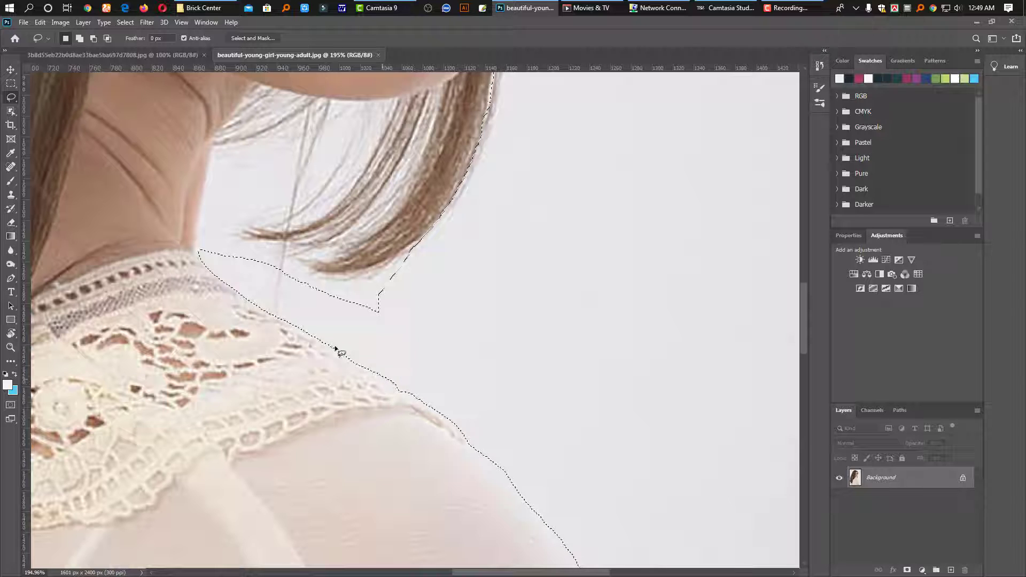
left_click(439, 347, "alt")
left_click(433, 387, "alt")
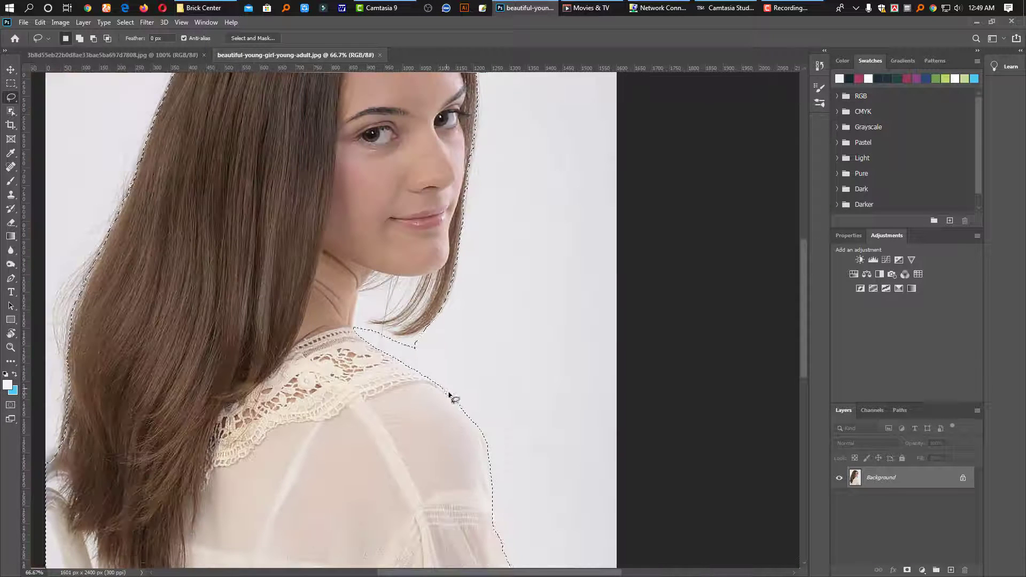
- Examine the selection outline along the sleeve, the top of the head, the face-side hair and the neck
left_click_drag(464, 467, 395, 224)
left_click_drag(450, 449, 439, 376)
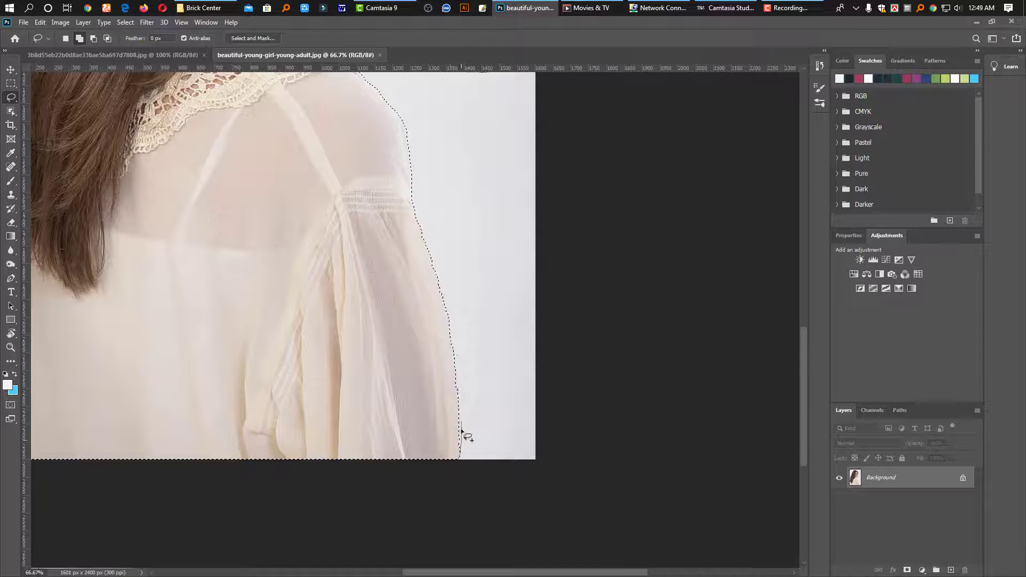
left_click_drag(325, 260, 419, 502)
left_click_drag(433, 176, 390, 439)
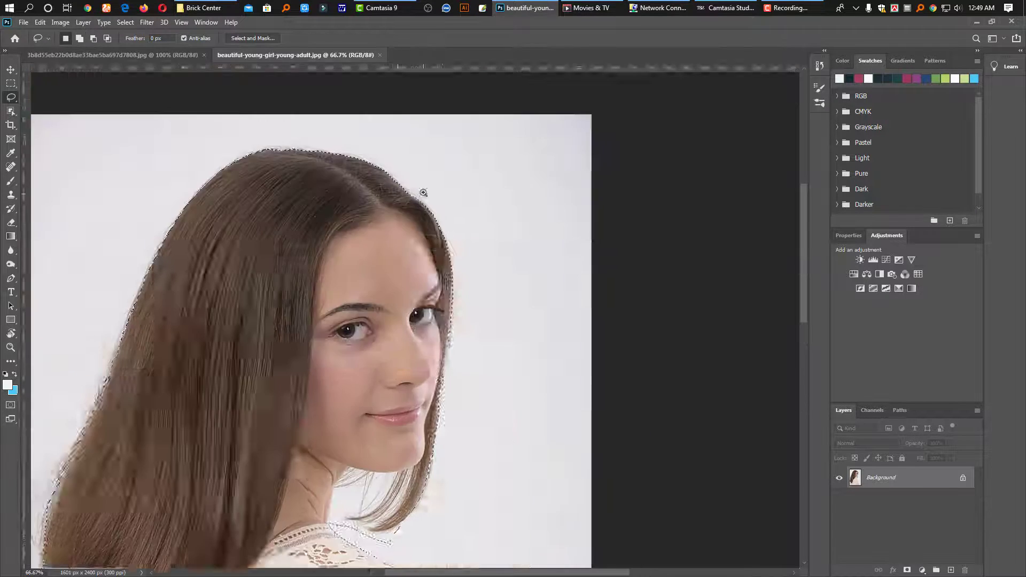
left_click_drag(424, 195, 495, 248)
left_click_drag(429, 346, 369, 275)
scroll(342, 262, "down", 5)
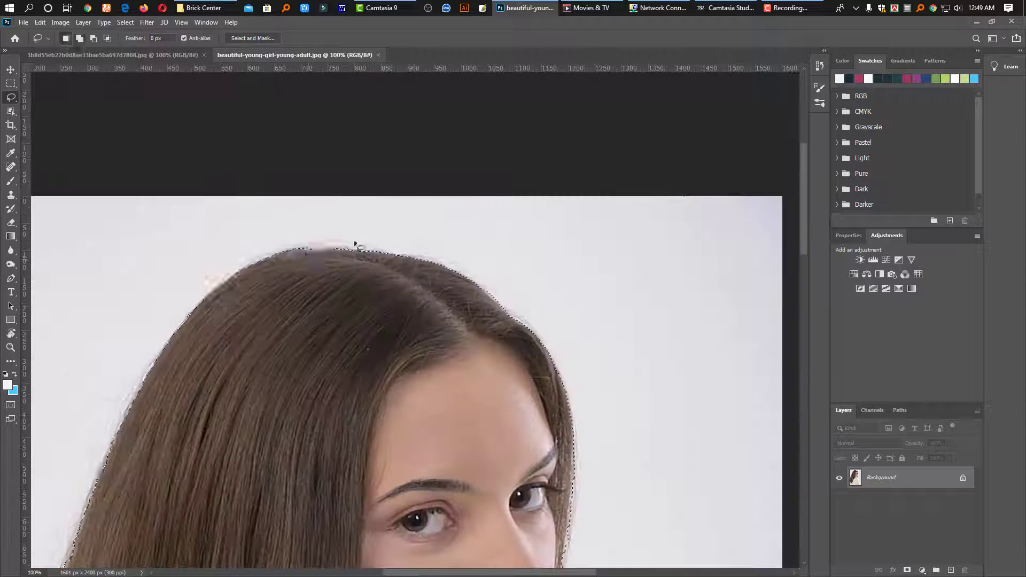
scroll(339, 259, "down", 5)
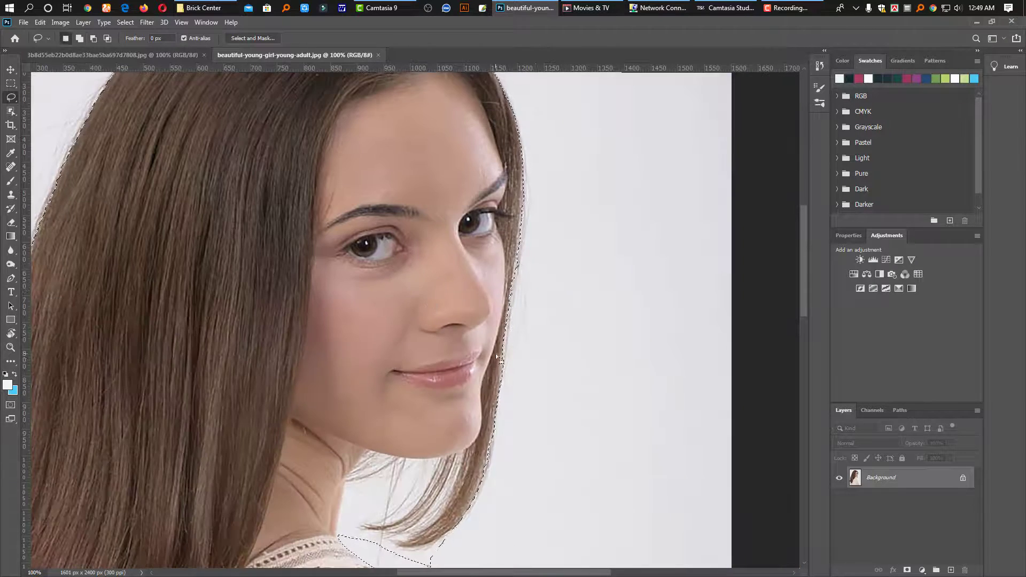
scroll(354, 335, "down", 3)
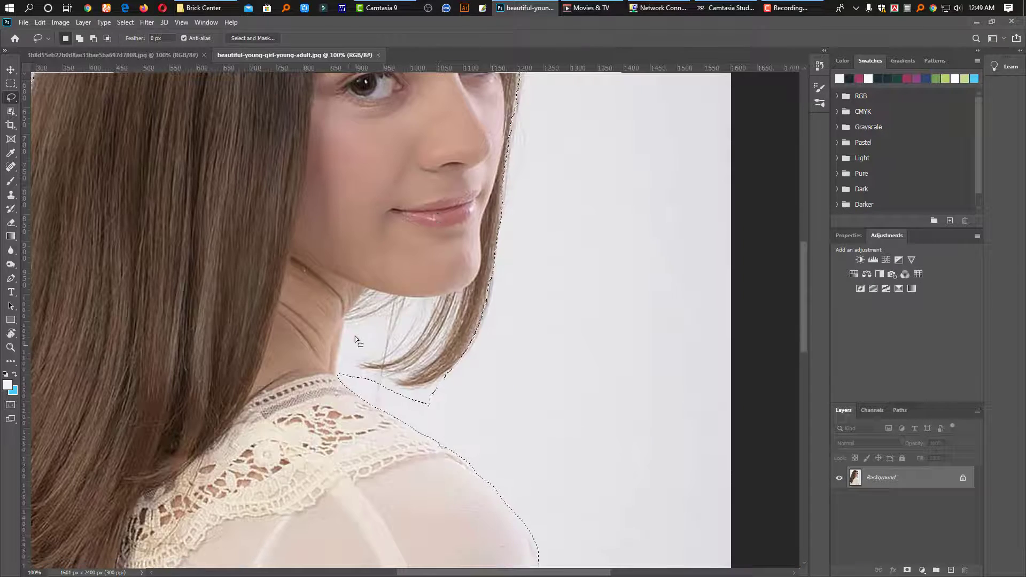
- Subtract the background gap beside the neck above the collar from the selection with a rectangular Object Selection area
left_click(13, 111)
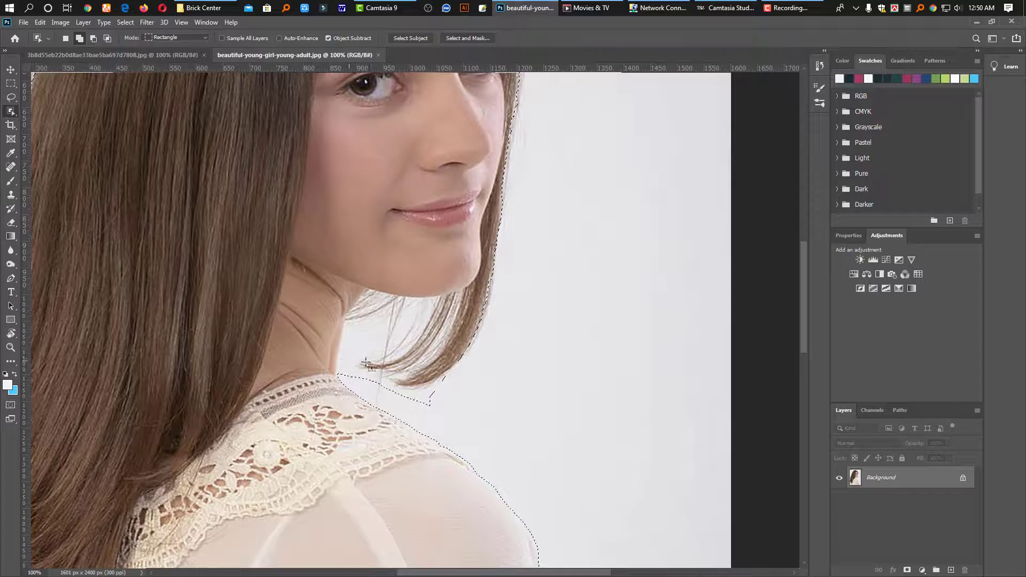
left_click_drag(361, 381, 338, 316)
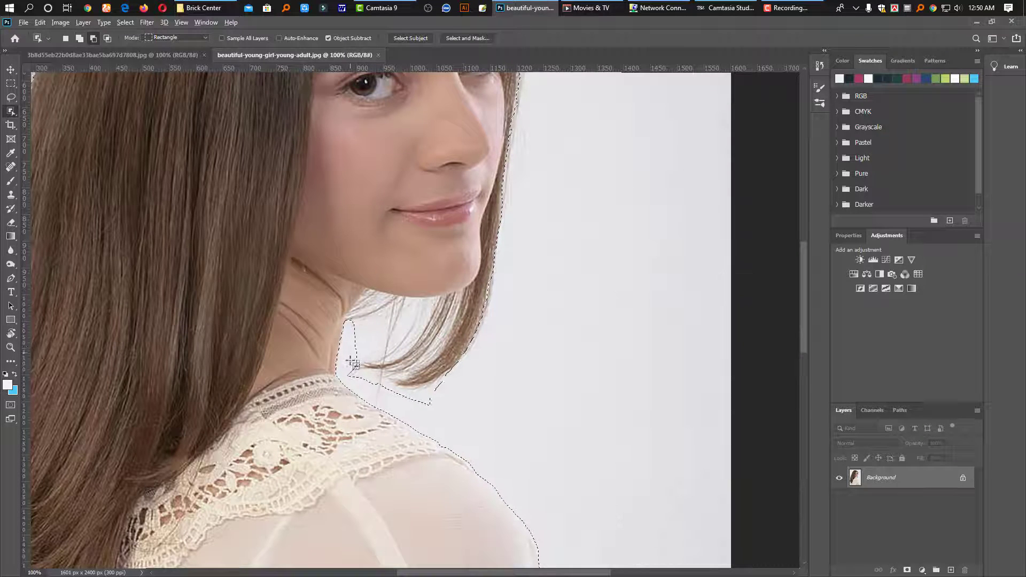
- Subtract the background pocket between the neck, lace collar and hair tips from the selection using Object Selection areas and the Lasso tool
left_click_drag(352, 364, 384, 321)
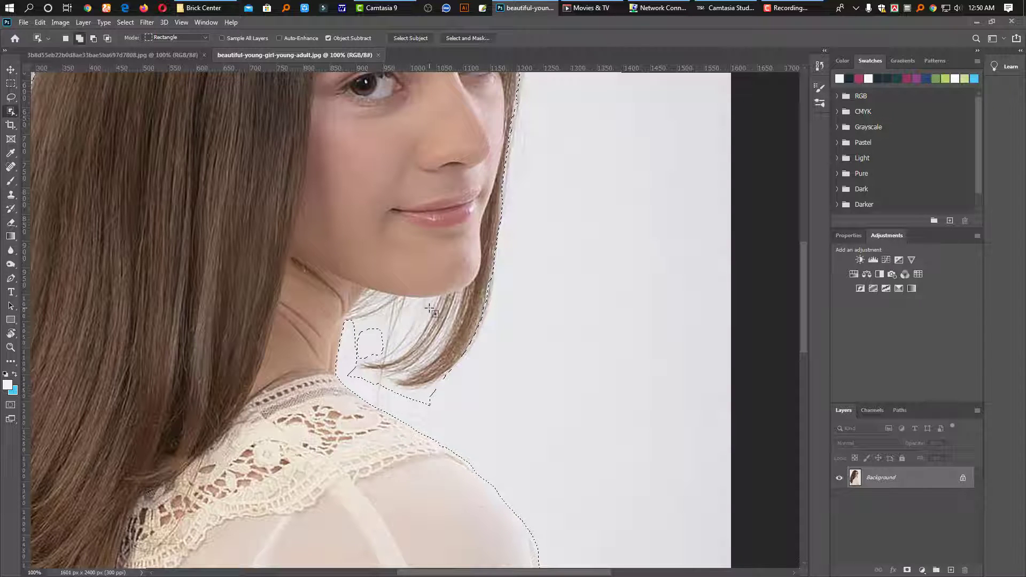
left_click_drag(354, 353, 380, 319)
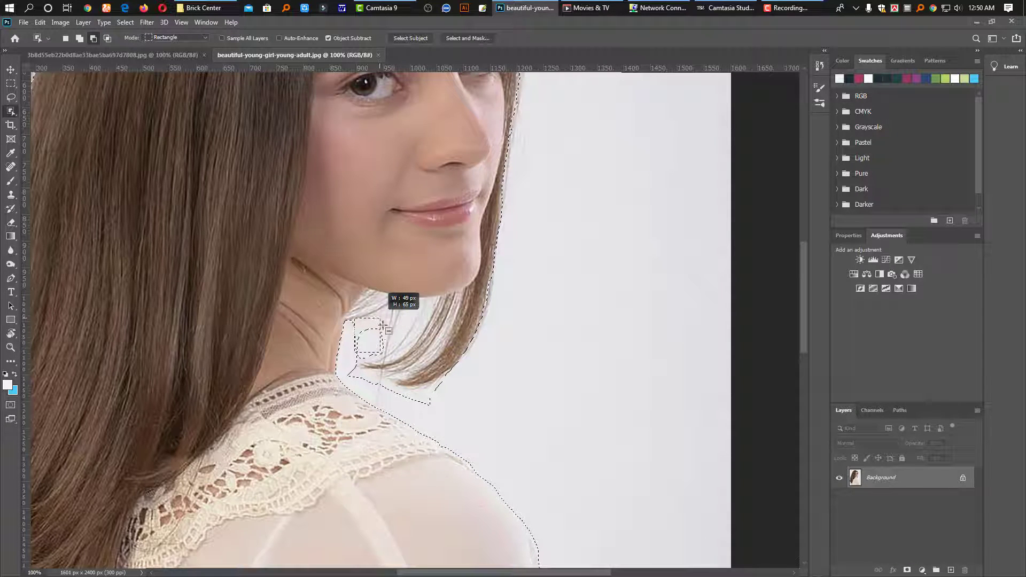
left_click_drag(351, 370, 350, 370)
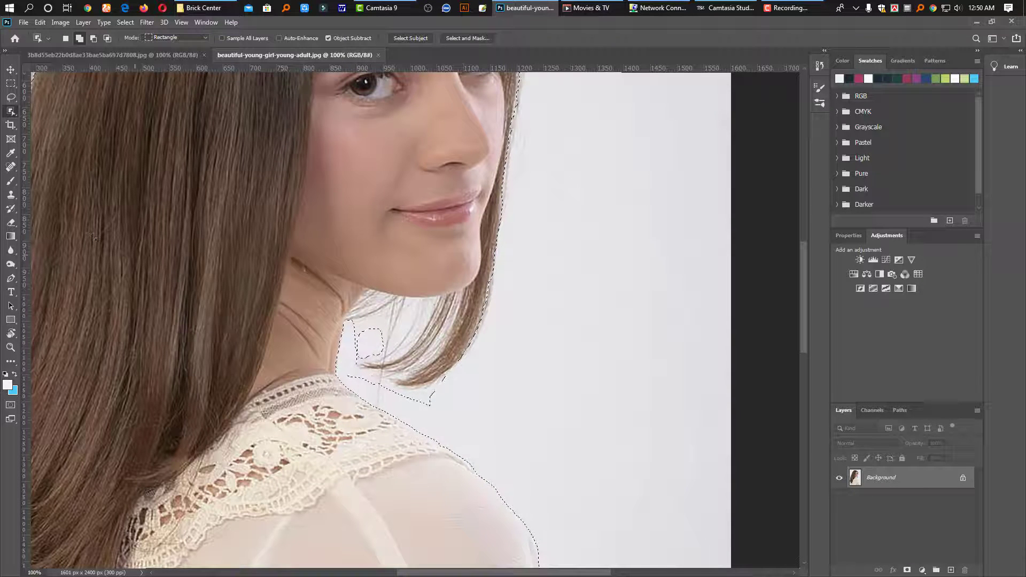
key("l")
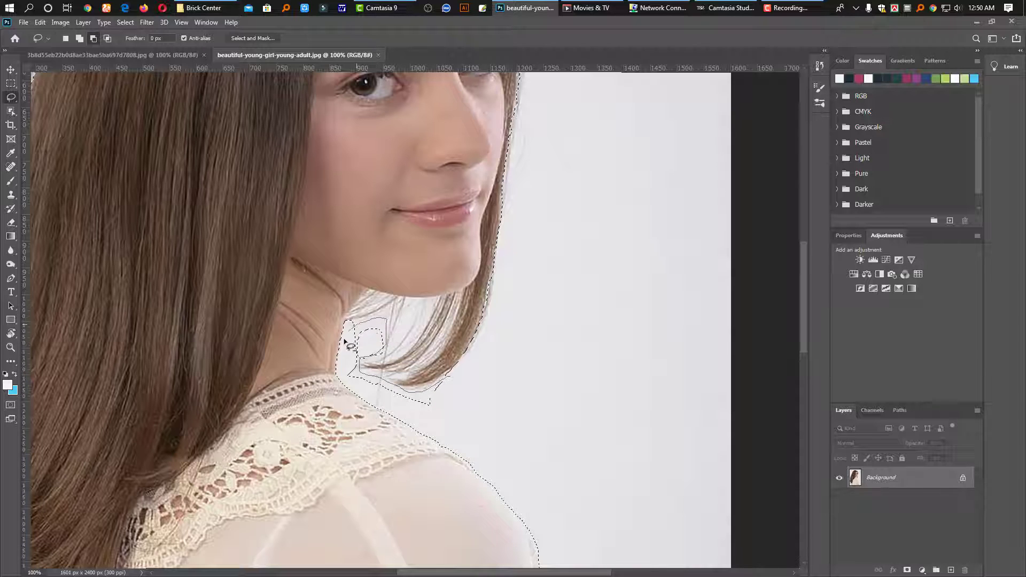
left_click_drag(350, 379, 348, 377)
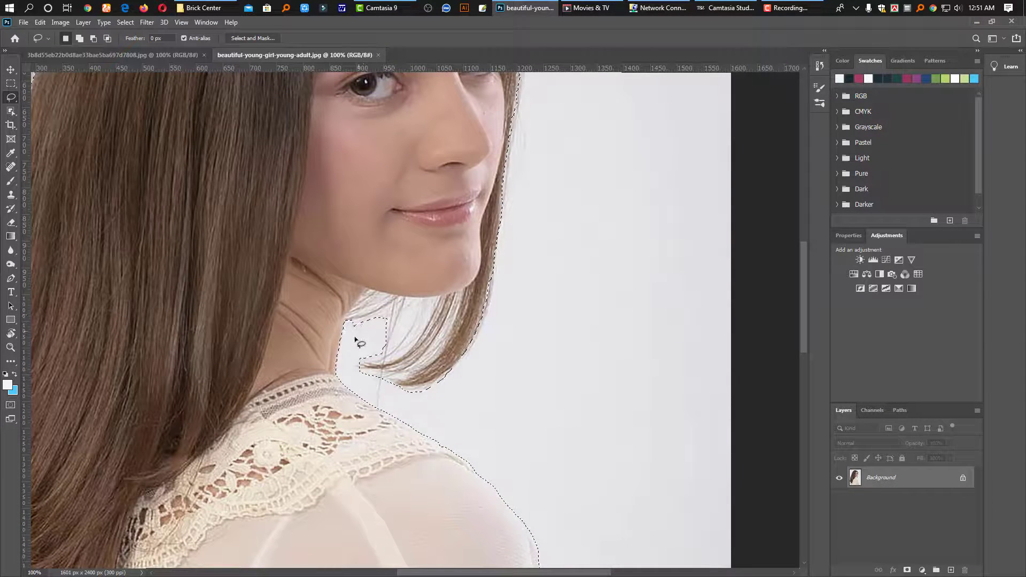
- Subtract the loose hair strands and background below the chin from the selection with the Lasso tool
key("alt")
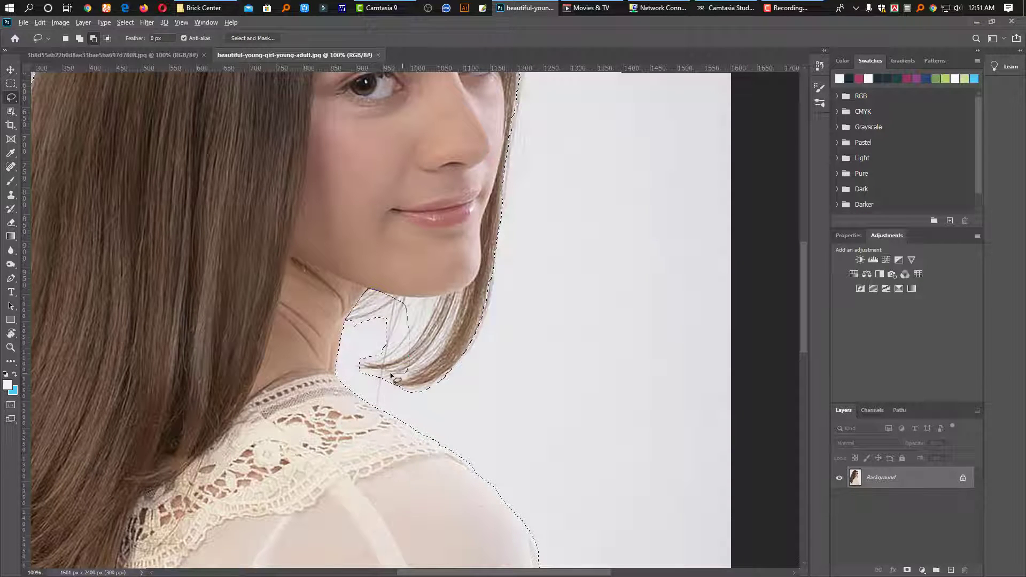
left_click_drag(391, 374, 368, 338)
left_click_drag(369, 290, 416, 298)
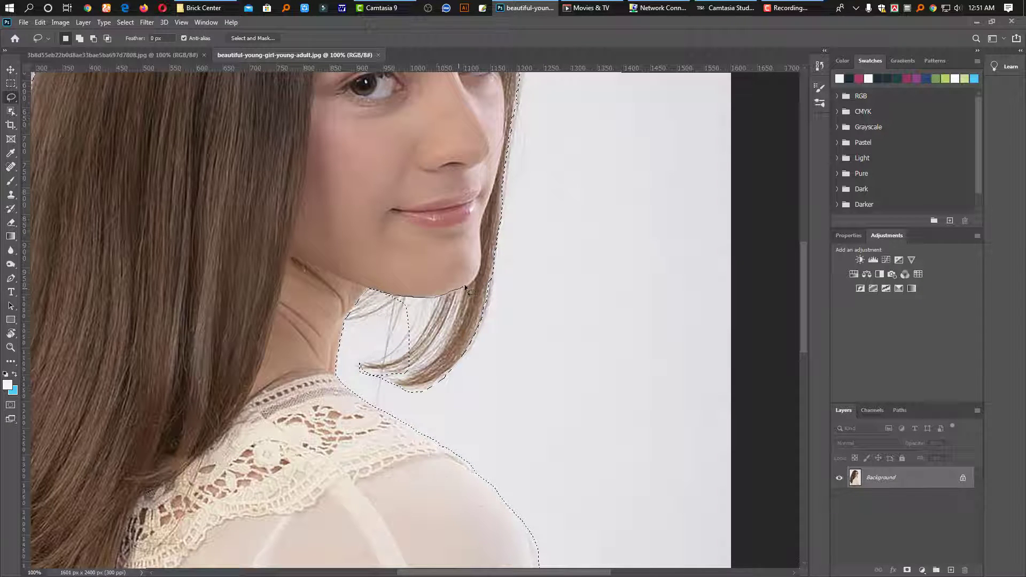
mouse_move(510, 294)
left_mouse_down()
mouse_move(442, 415)
mouse_move(355, 366)
mouse_move(369, 293)
left_mouse_up()
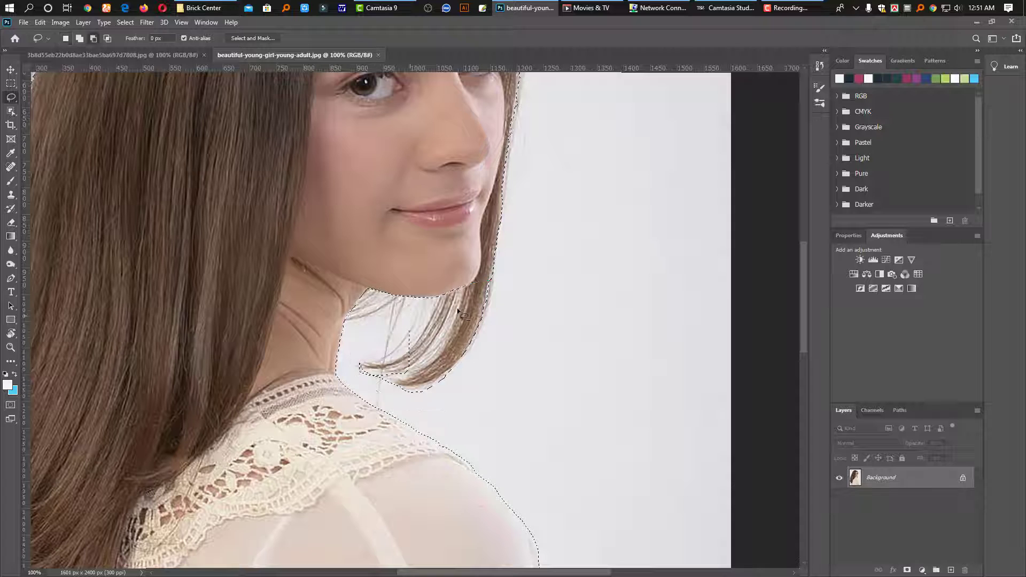
left_click(456, 289)
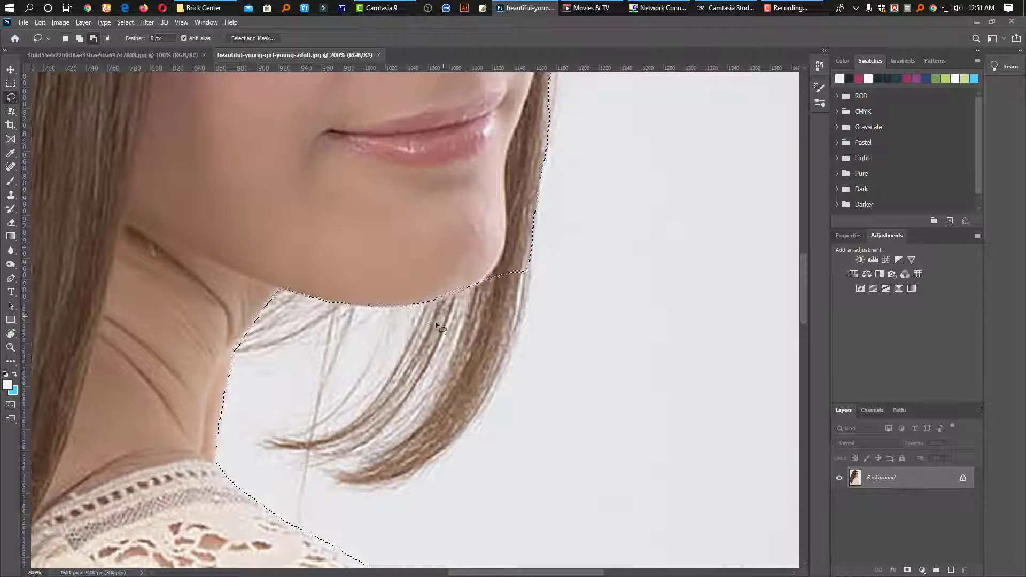
key("shift")
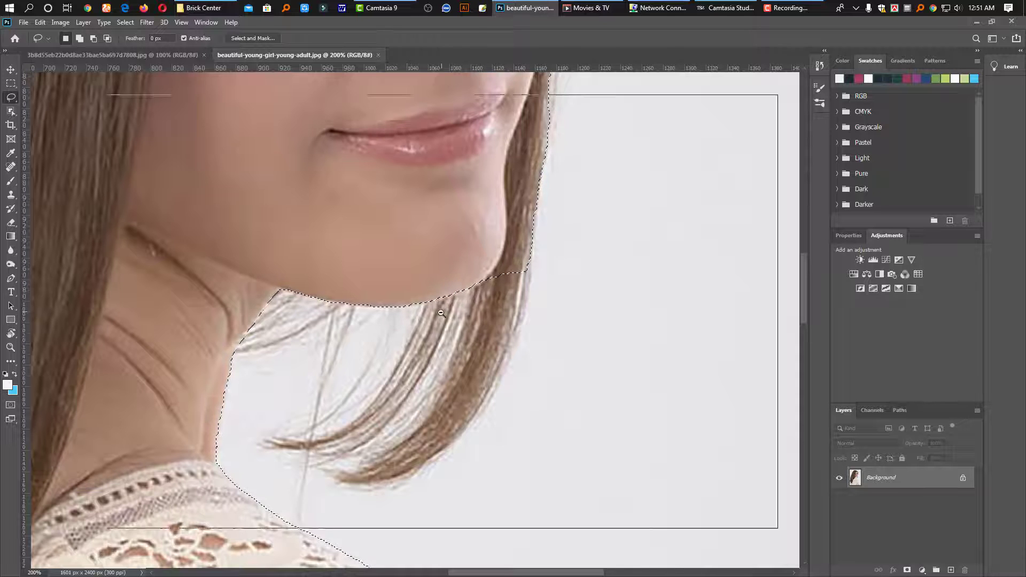
- Open the woman's selection in the Select and Mask workspace from the Object Selection tool
left_click(443, 309, "alt")
left_click(439, 313, "alt")
left_click(430, 327, "alt")
left_click(429, 330, "alt")
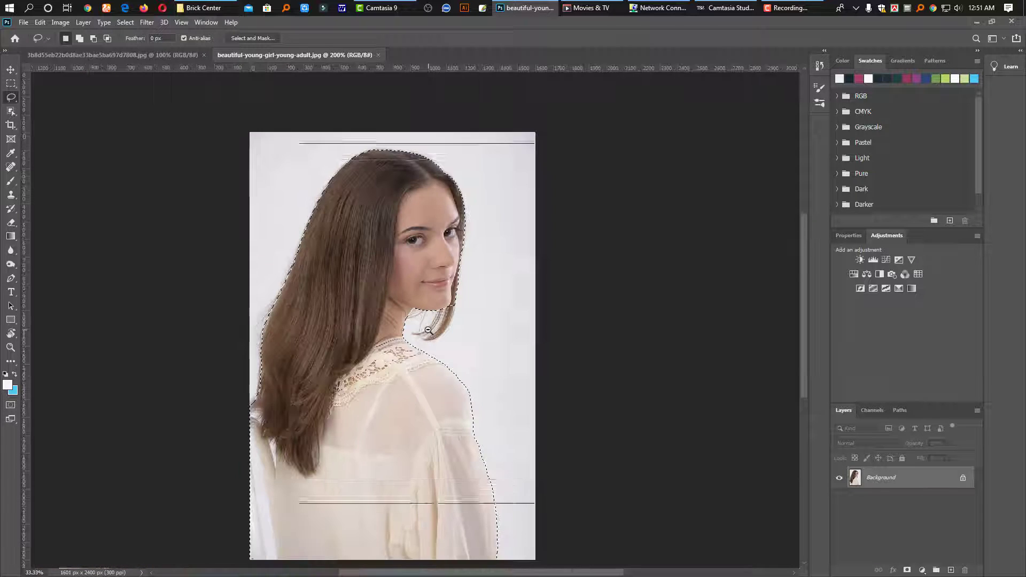
left_click(428, 330, "alt")
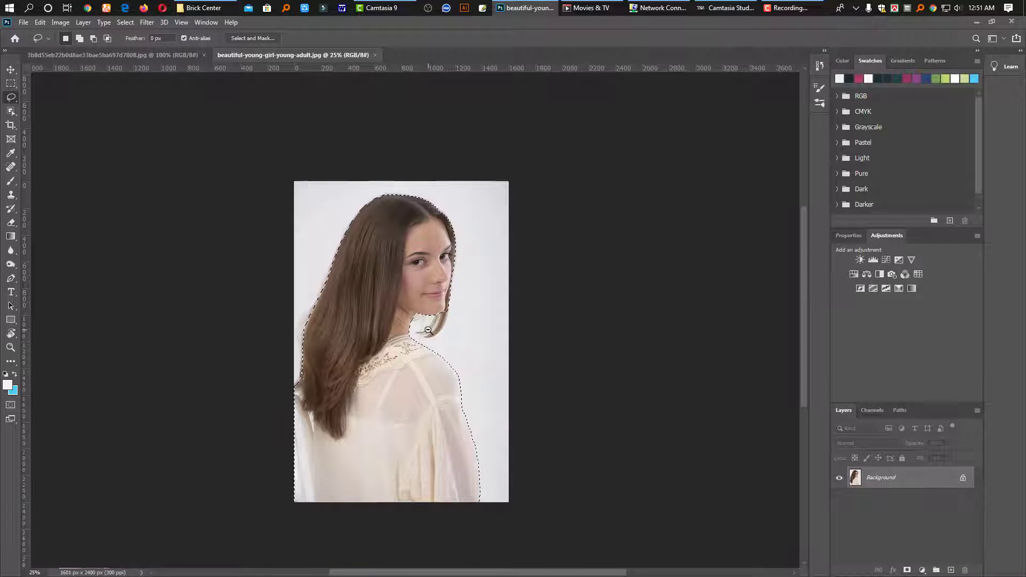
left_click(11, 111)
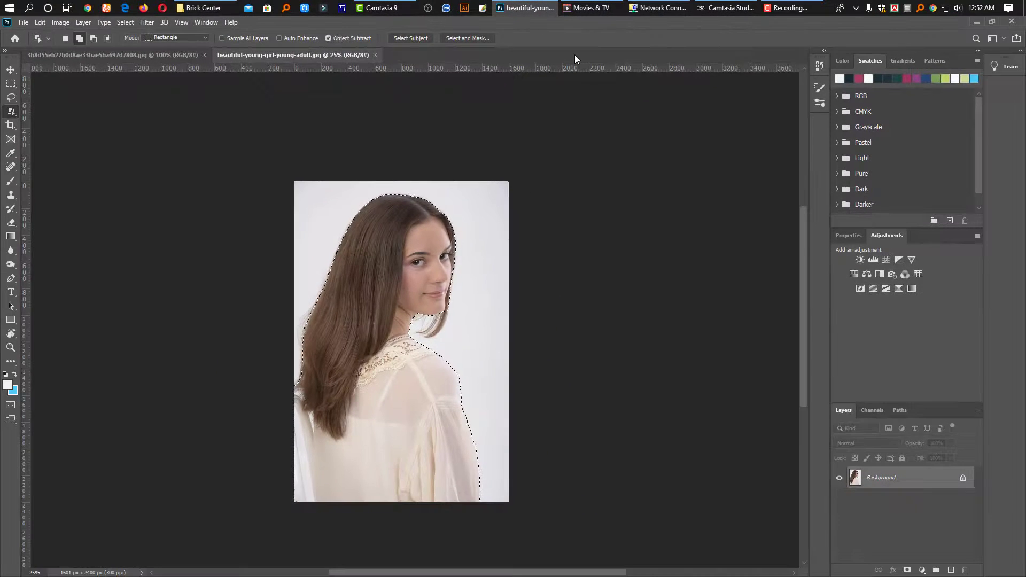
left_click(476, 39)
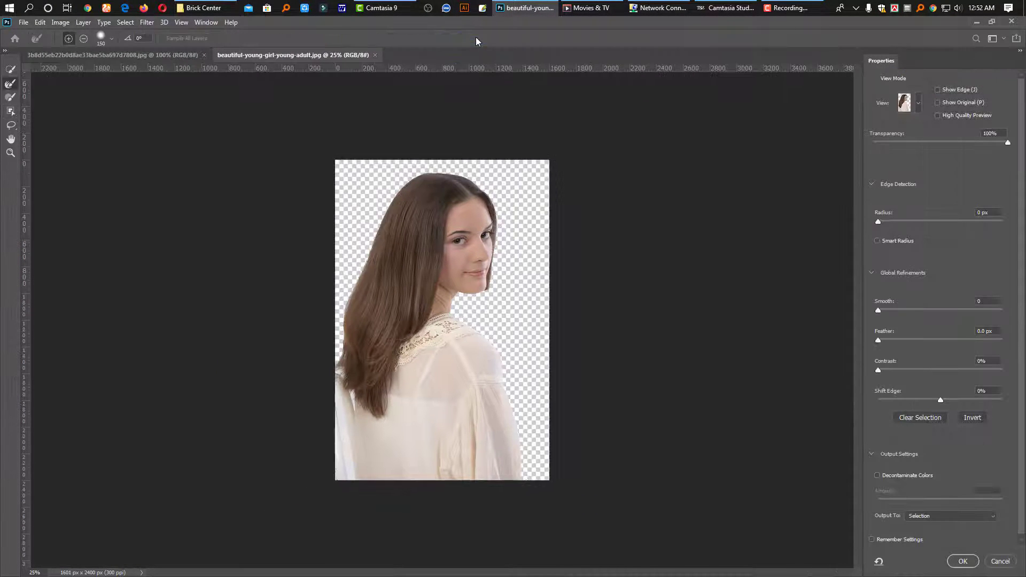
- Compare the cutout preview at 0% and 100% transparency and examine the hair outline
left_click(899, 142)
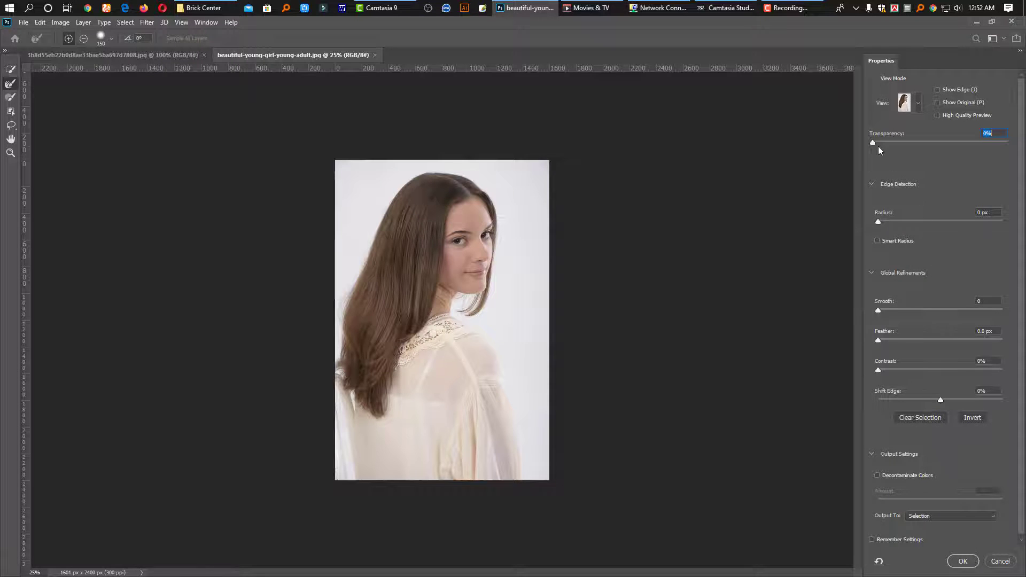
left_click_drag(981, 151, 1020, 156)
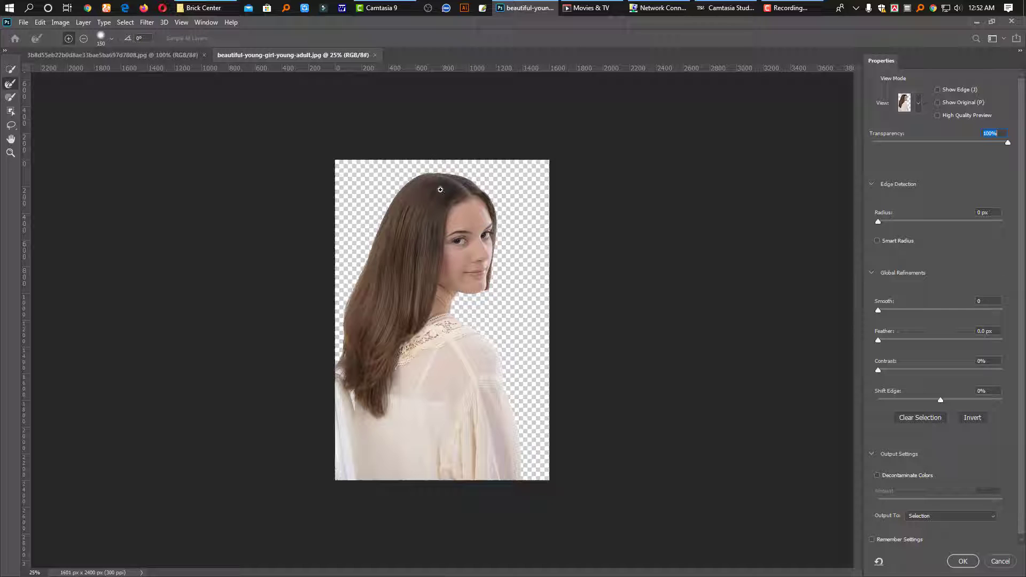
key("ctrl+plus")
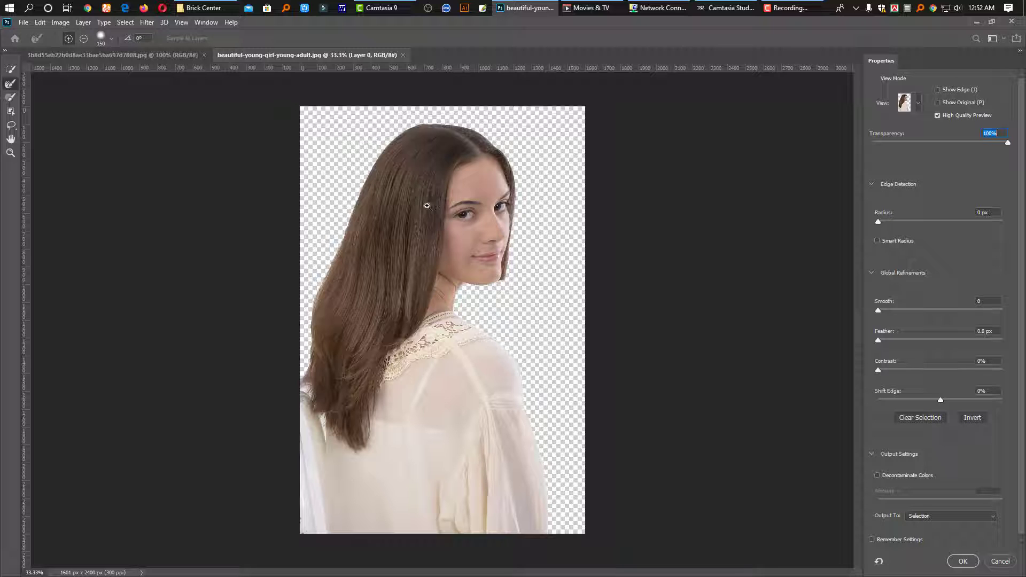
key("ctrl+plus")
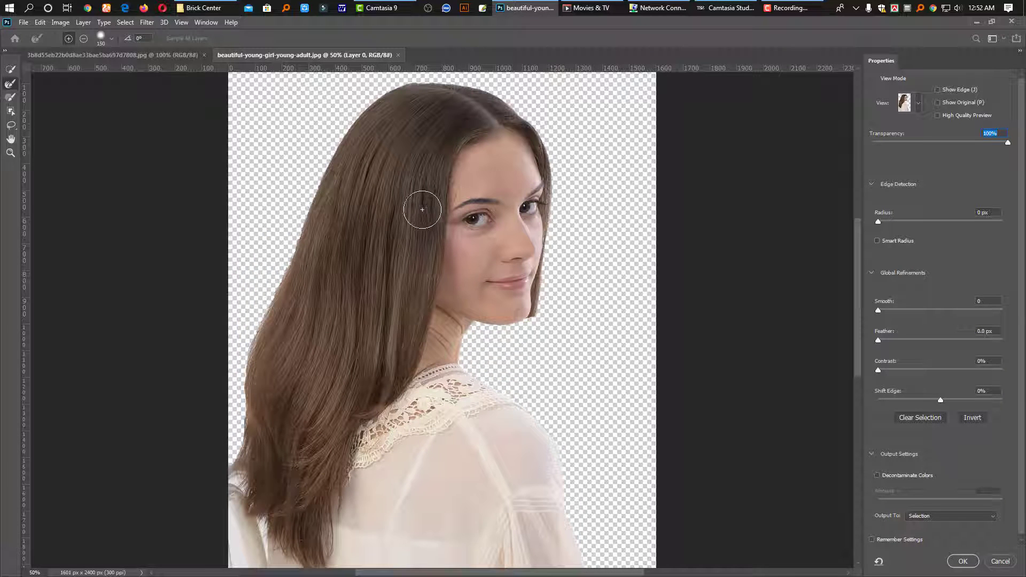
left_click_drag(411, 205, 424, 244)
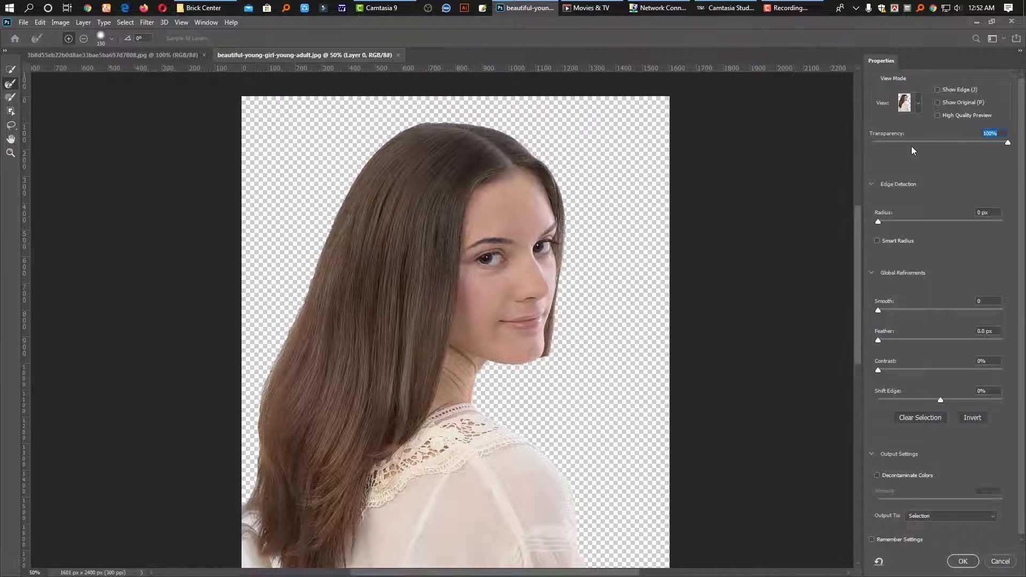
- Set the preview transparency to 27% and refine the hair outline around the head and below the chin with the Refine Edge Brush at size 90
left_click(913, 142)
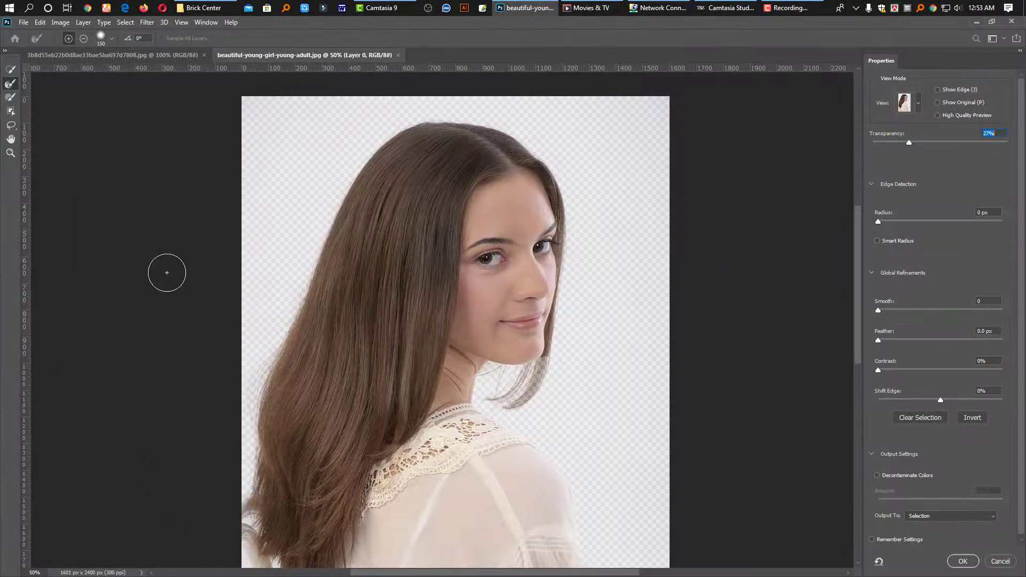
mouse_move(254, 397)
left_mouse_down()
mouse_move(266, 352)
mouse_move(261, 363)
left_mouse_up()
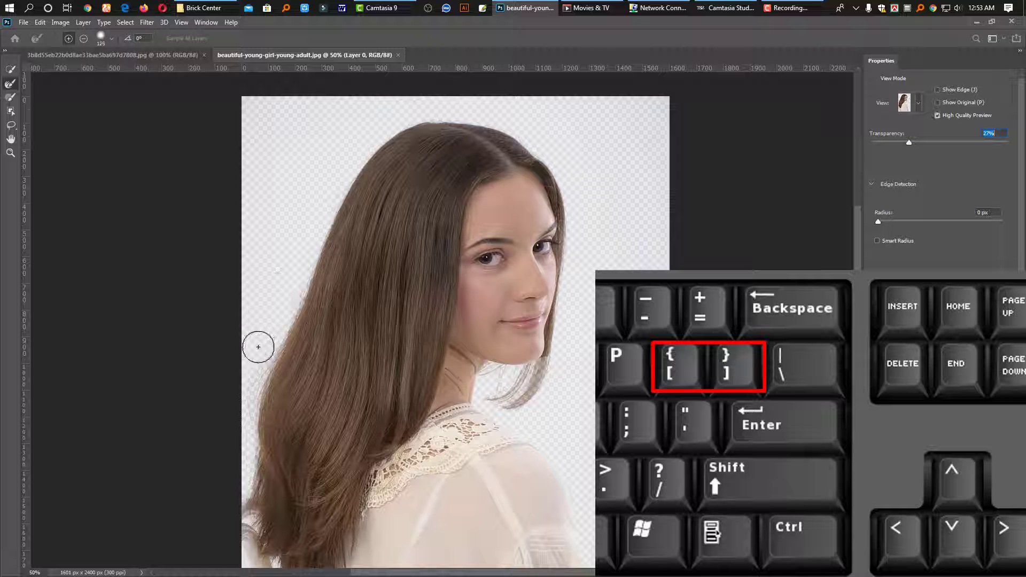
key("bracketleft")
key("bracketleft")
key("bracketleft")
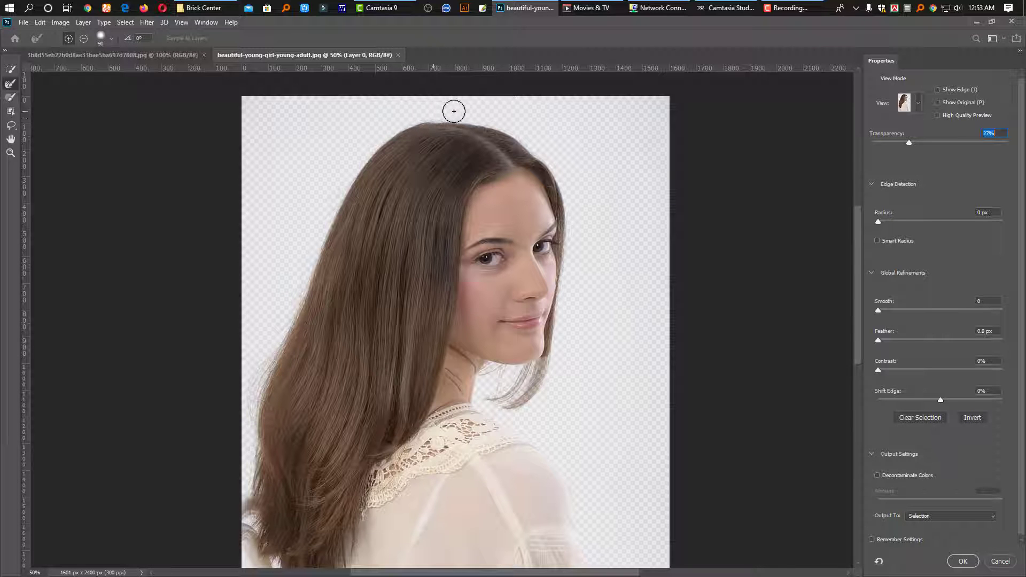
mouse_move(454, 111)
left_mouse_down()
mouse_move(516, 127)
mouse_move(565, 172)
left_mouse_up()
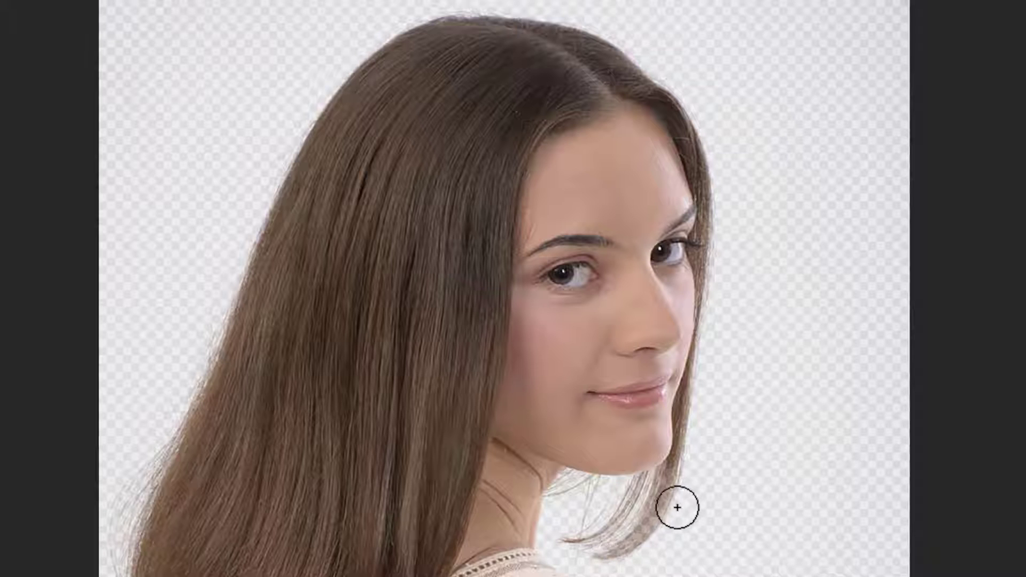
mouse_move(688, 492)
left_mouse_down()
mouse_move(686, 504)
mouse_move(593, 564)
mouse_move(619, 576)
mouse_move(607, 570)
left_mouse_up()
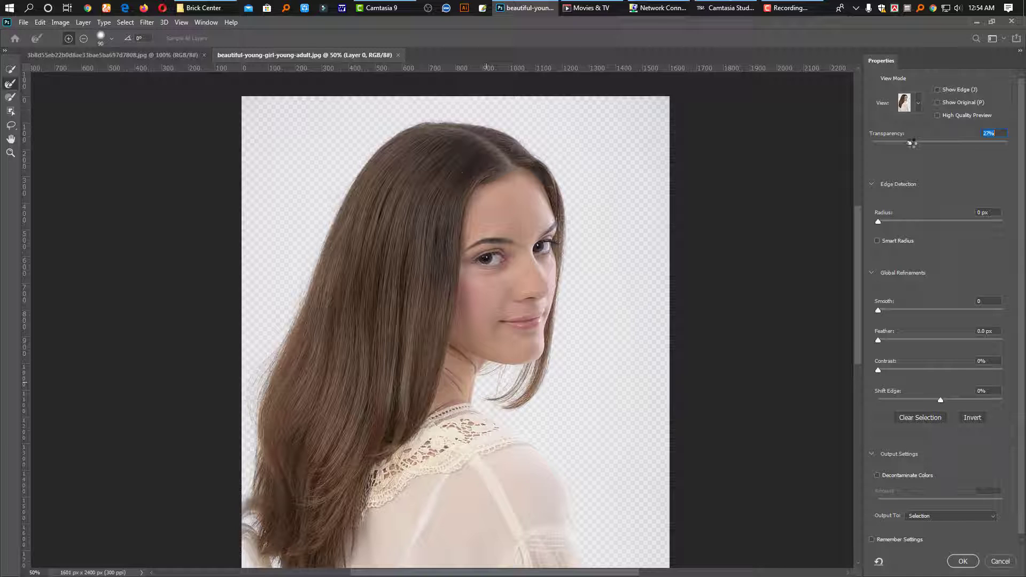
- Set the preview transparency to 100% and examine the fine strands along the hair's back edge up close
left_click_drag(912, 144, 1009, 143)
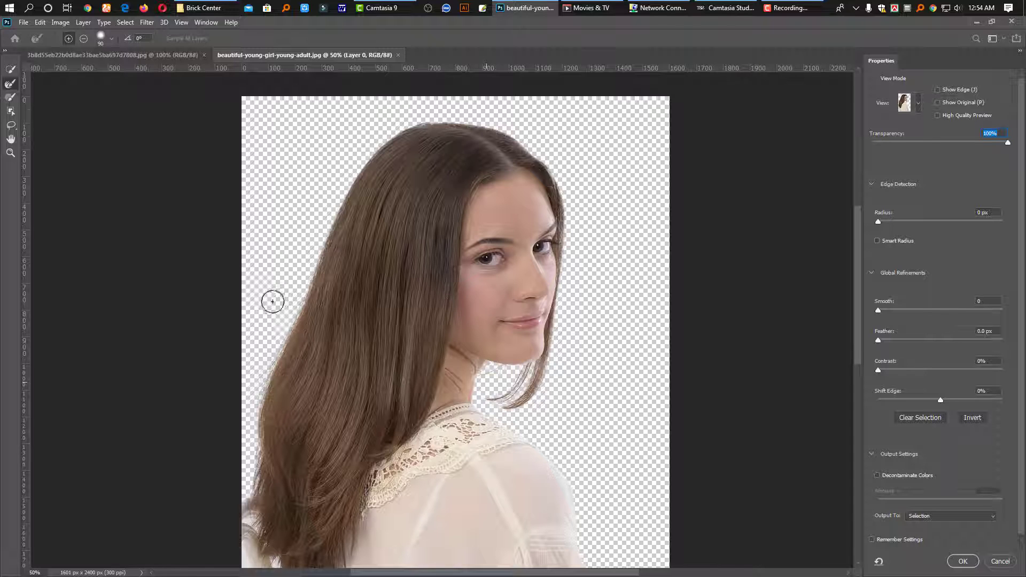
mouse_move(273, 302)
left_mouse_down()
mouse_move(254, 373)
mouse_move(270, 347)
left_mouse_up()
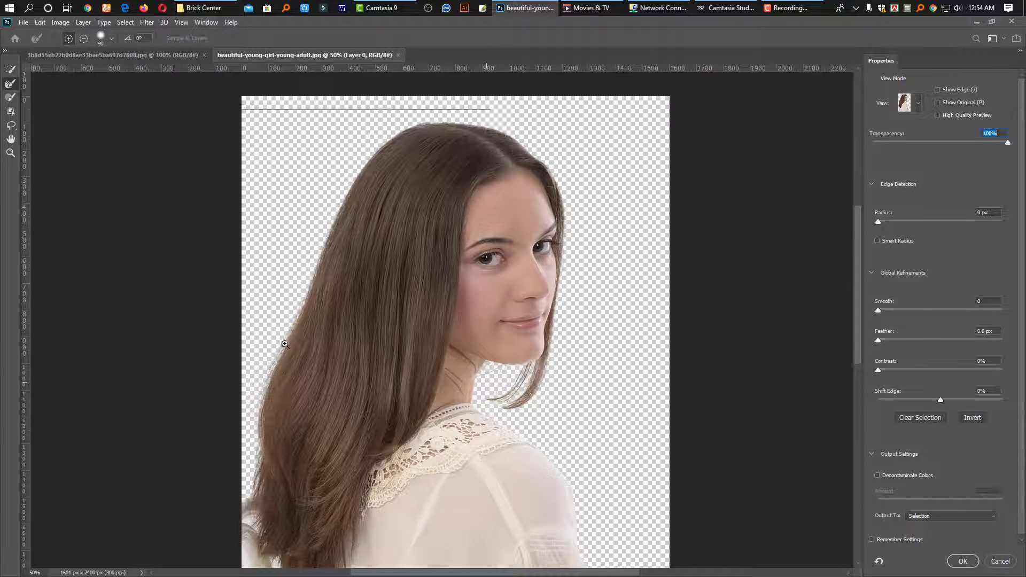
left_click(284, 344, "ctrl")
left_click_drag(273, 342, 306, 382)
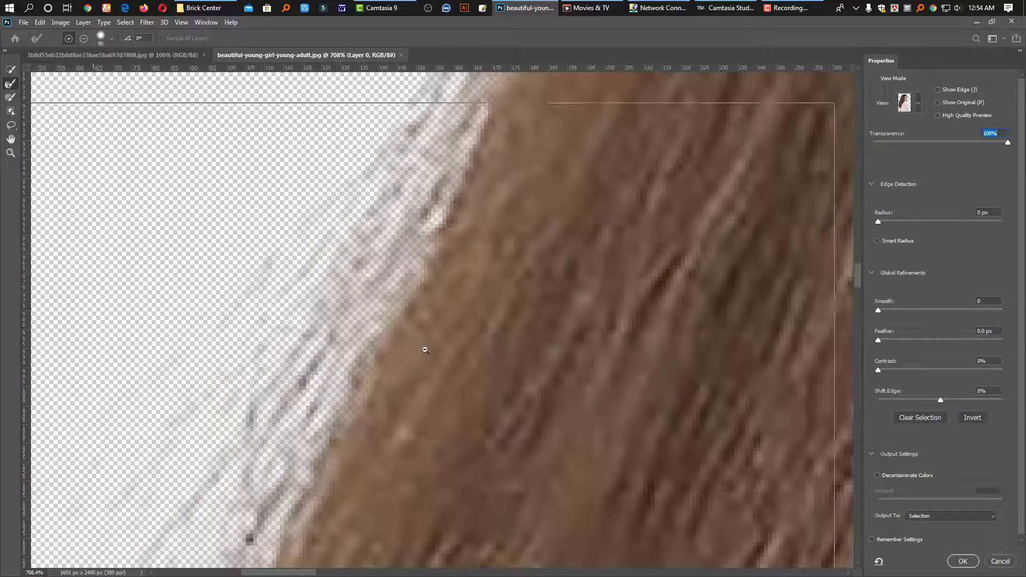
left_click_drag(425, 350, 469, 327)
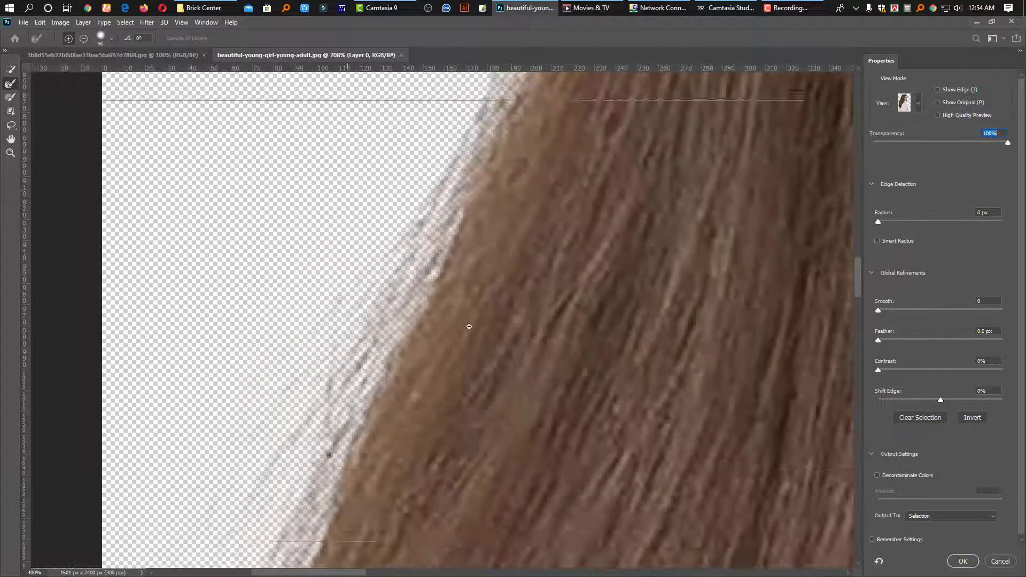
left_click(938, 115)
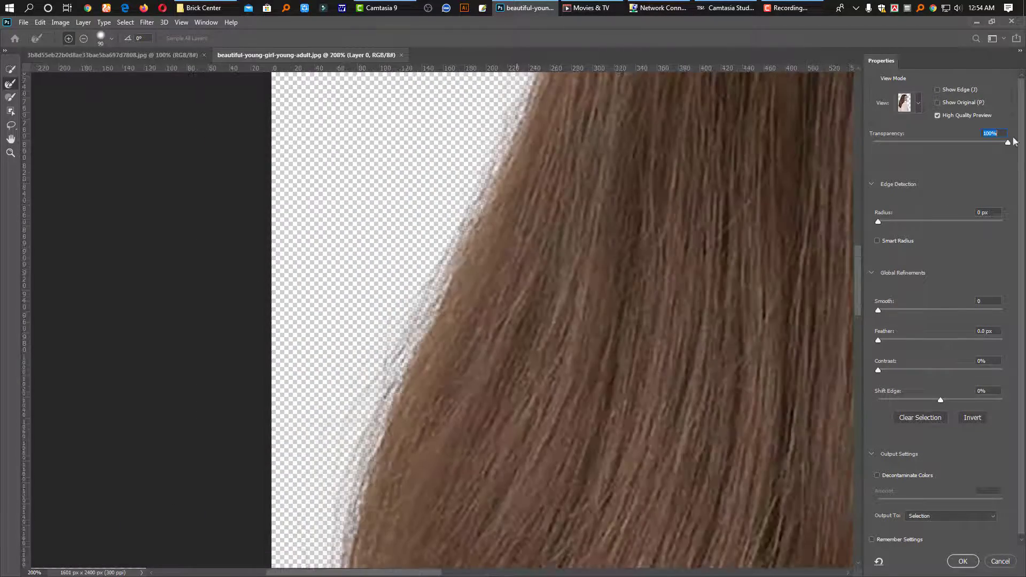
- Show only the refinement edge and examine the band around the back hair, head and face-side hair
left_click(939, 90)
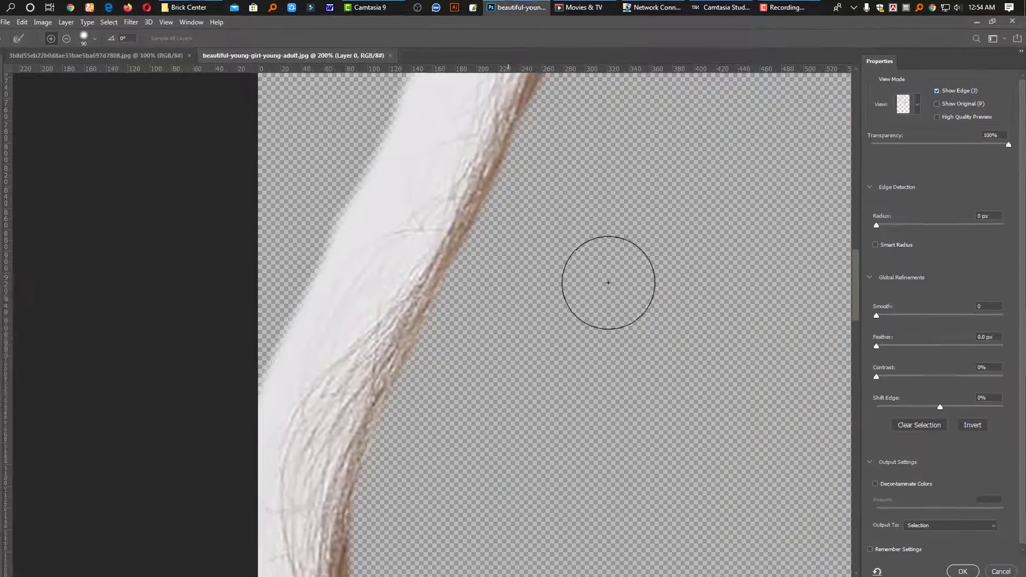
left_click(616, 279, "alt")
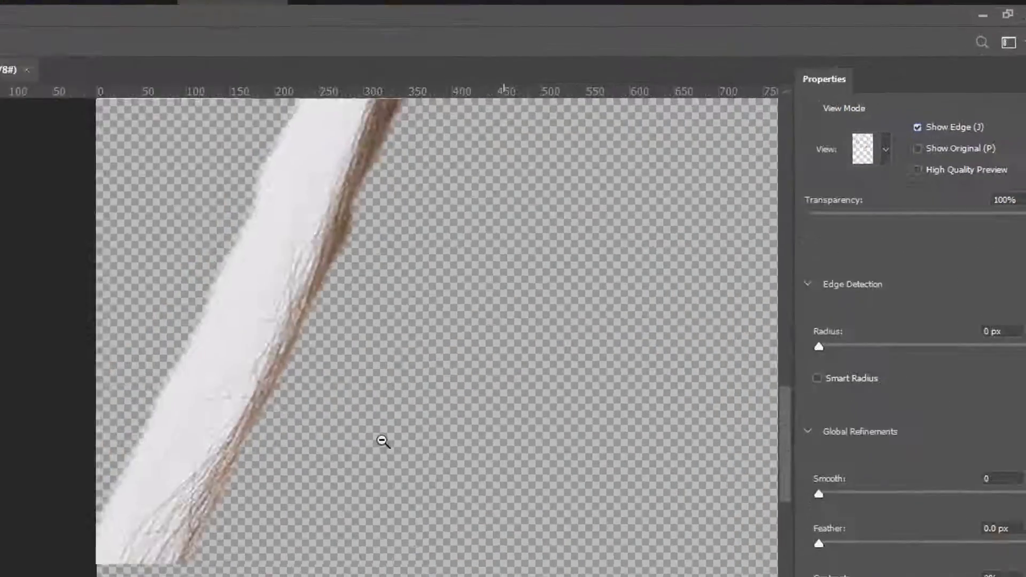
left_click(382, 442, "alt")
left_click(382, 441, "alt")
left_click_drag(413, 463, 196, 559)
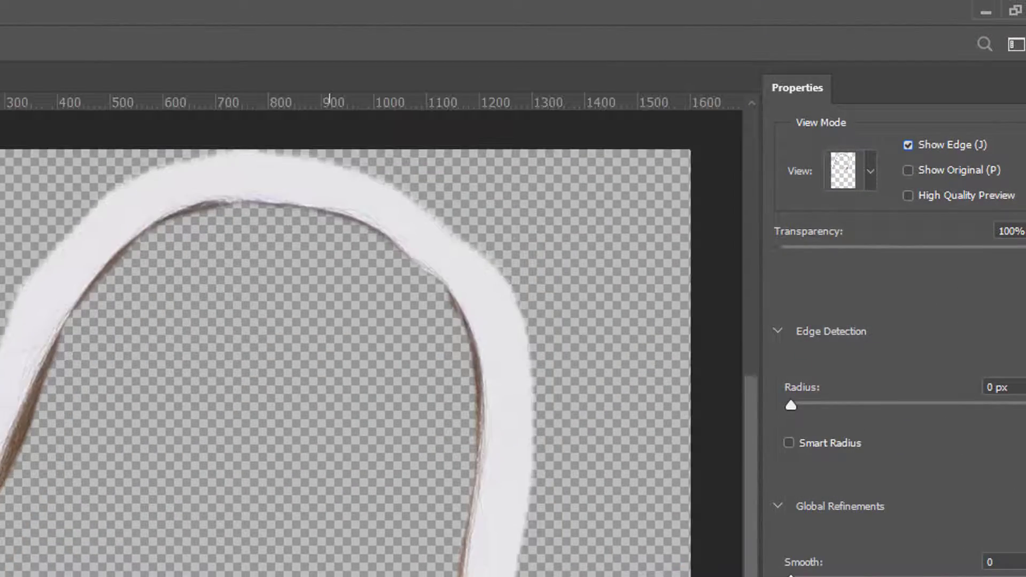
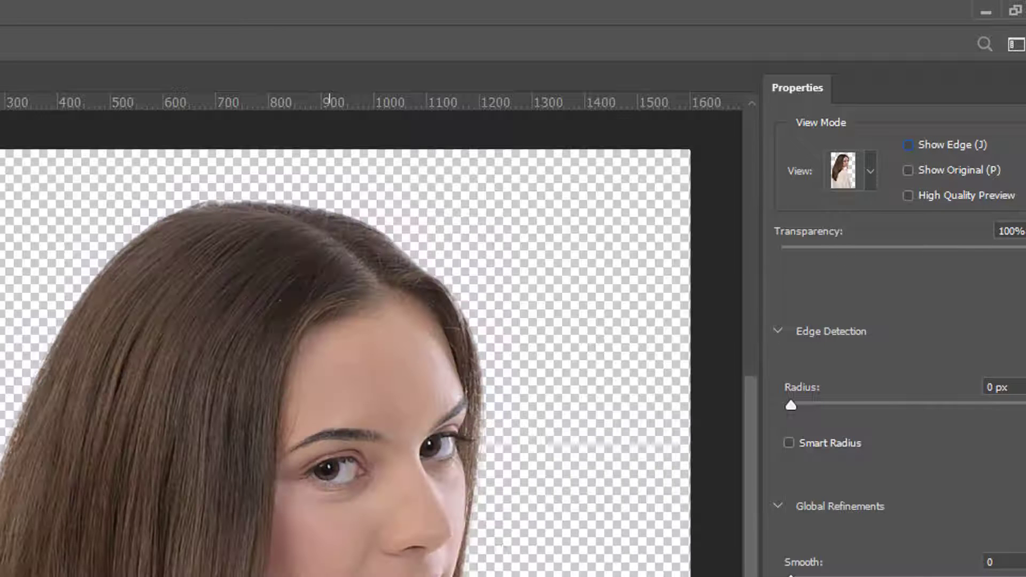
- Return to the full cutout preview without the edge display and set its transparency to 22%
left_click(838, 249)
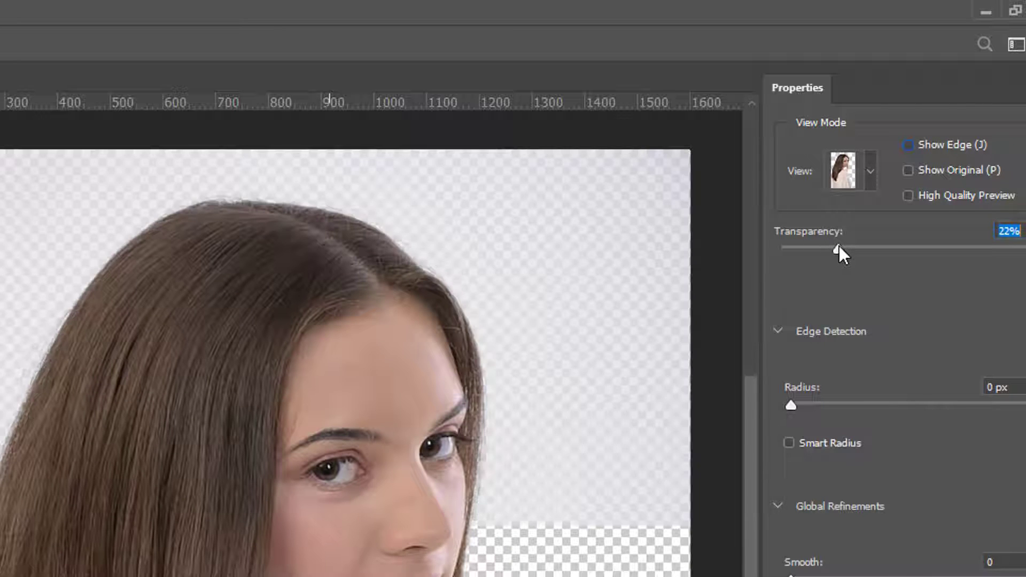
mouse_move(449, 576)
left_mouse_down()
mouse_move(328, 576)
mouse_move(300, 565)
left_mouse_up()
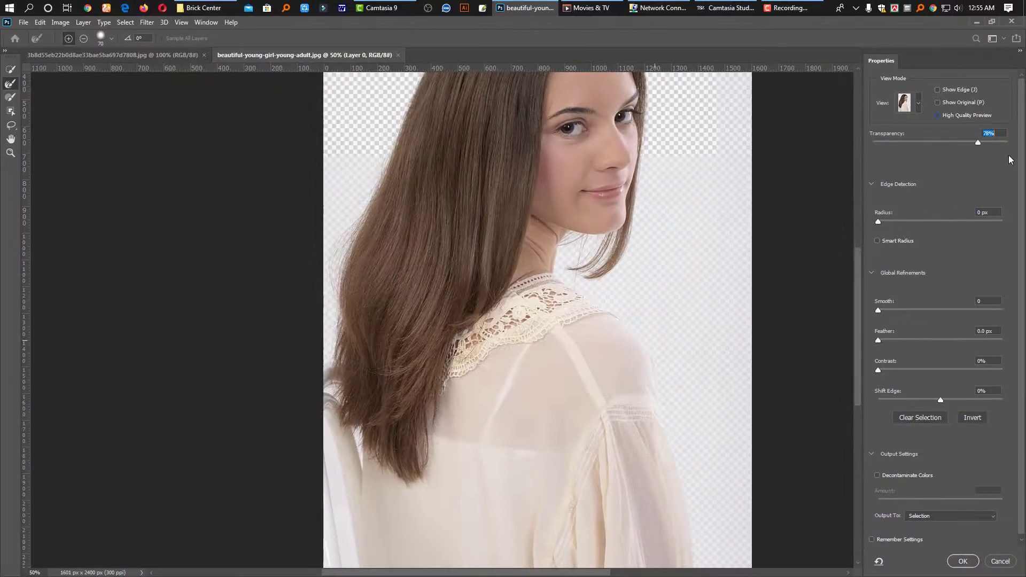
- Set the preview transparency to 100% and compare the refined cutout with the original selection
left_click(1008, 142)
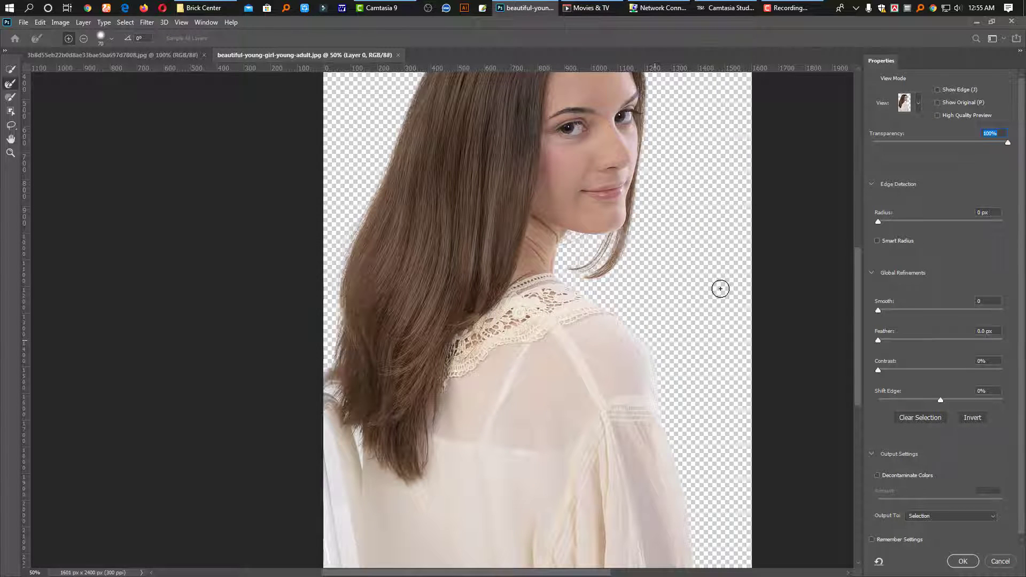
left_click(938, 102)
left_click(938, 103)
left_click(938, 103)
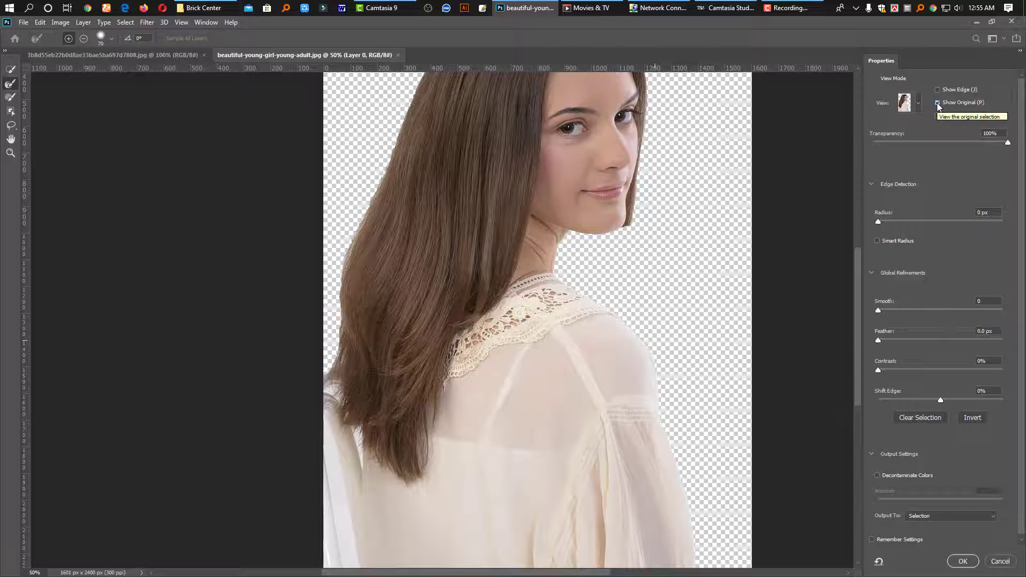
- Show only the refinement edge, examine the band around the hair and shoulder, and return to the full cutout preview
left_click(937, 90)
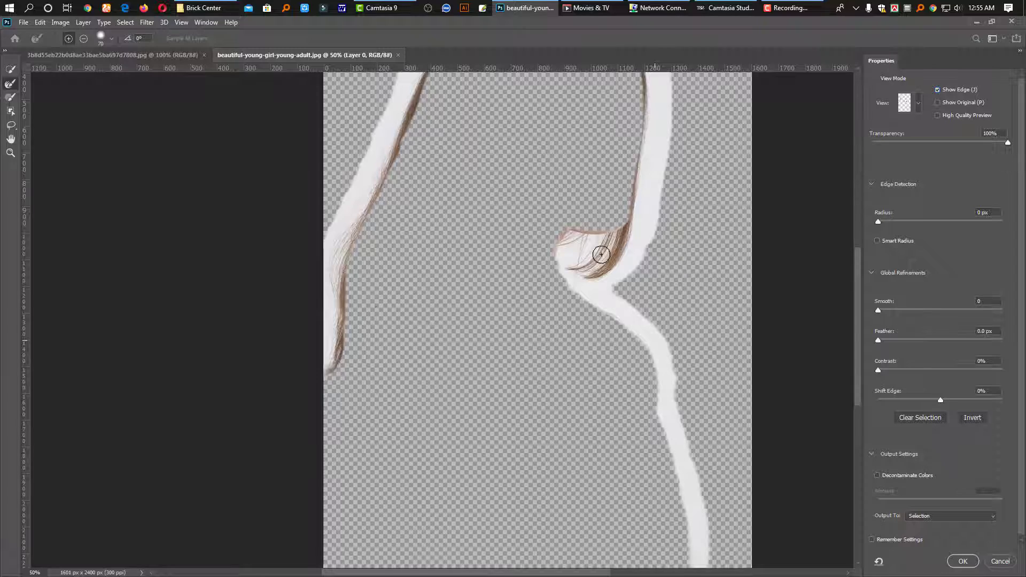
scroll(601, 253, "up", 5)
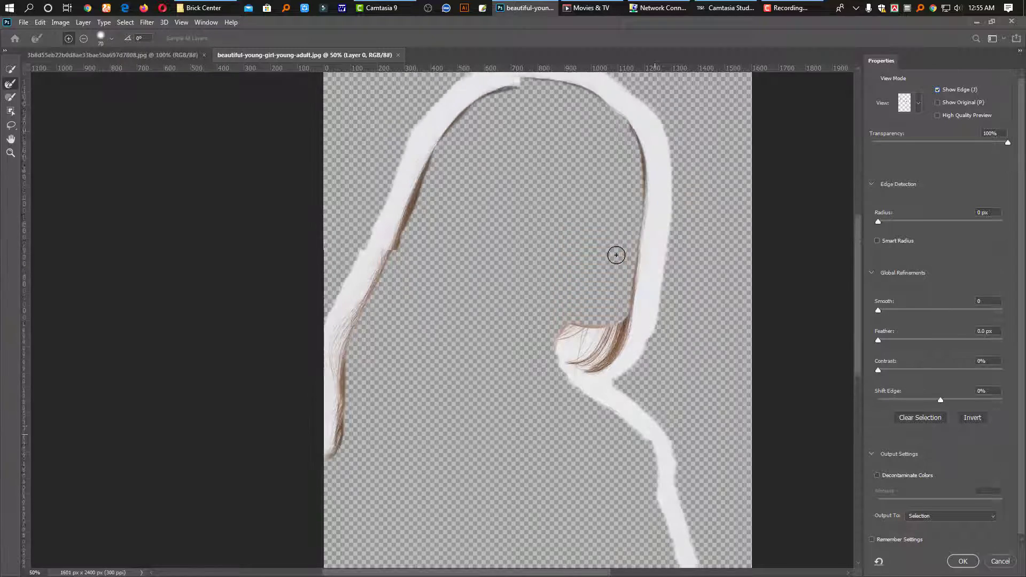
key("j")
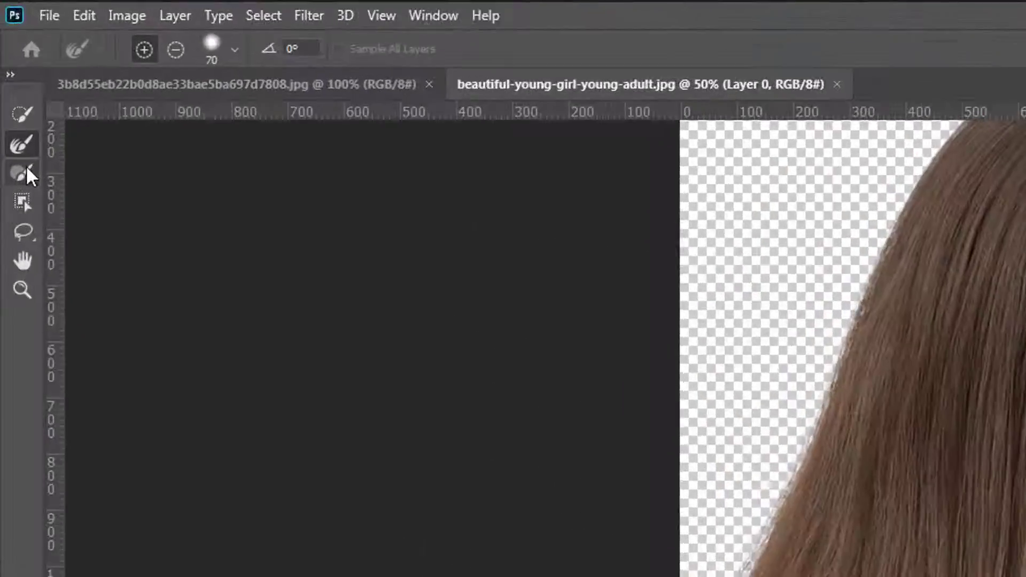
- Try adding the background area beside the back hair to the selection with the Brush tool, and undo it
left_click(11, 96)
mouse_move(786, 389)
left_mouse_down()
mouse_move(818, 406)
mouse_move(813, 486)
mouse_move(820, 449)
mouse_move(814, 378)
mouse_move(807, 451)
mouse_move(793, 233)
mouse_move(856, 183)
left_mouse_up()
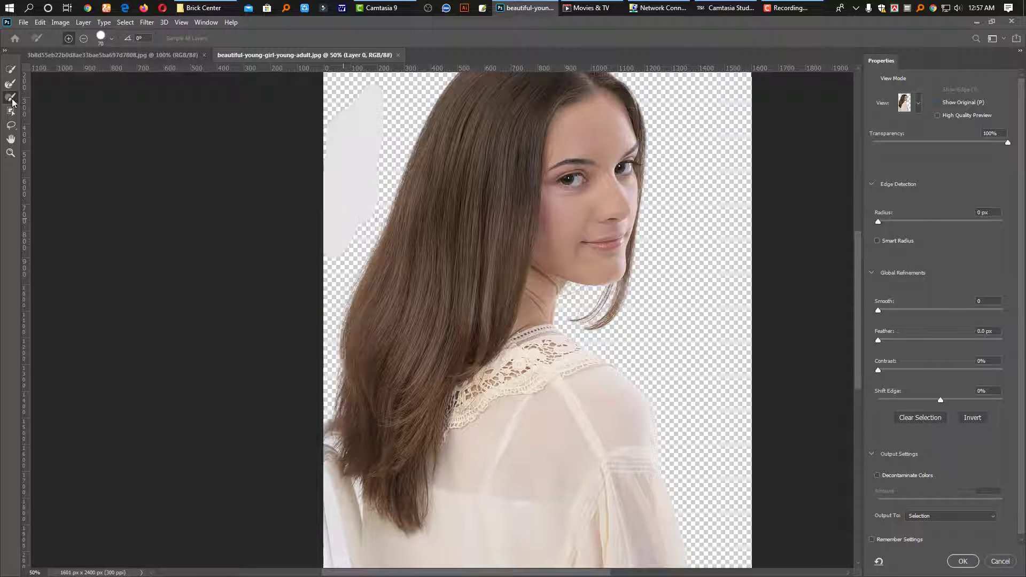
left_click(12, 97)
key("ctrl+z")
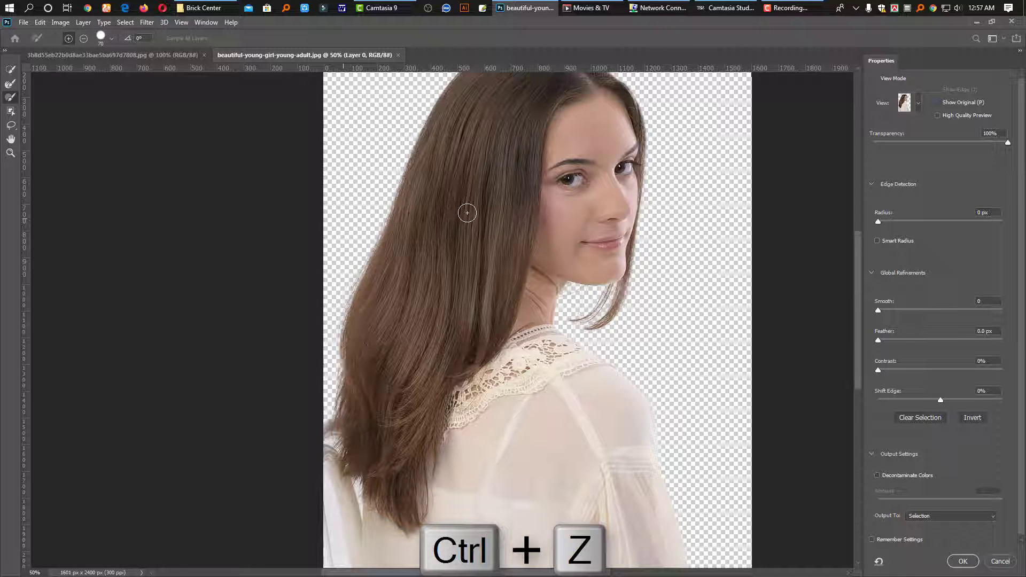
- Output the refined selection to a new layer with Decontaminate Colors off and apply the refinement
scroll(555, 327, "down", 1)
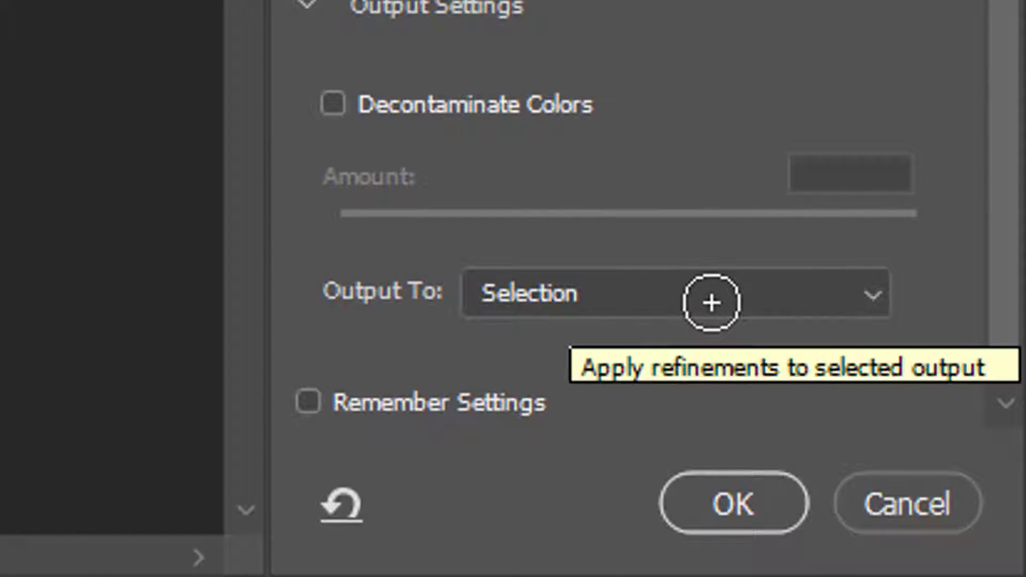
left_click(334, 113)
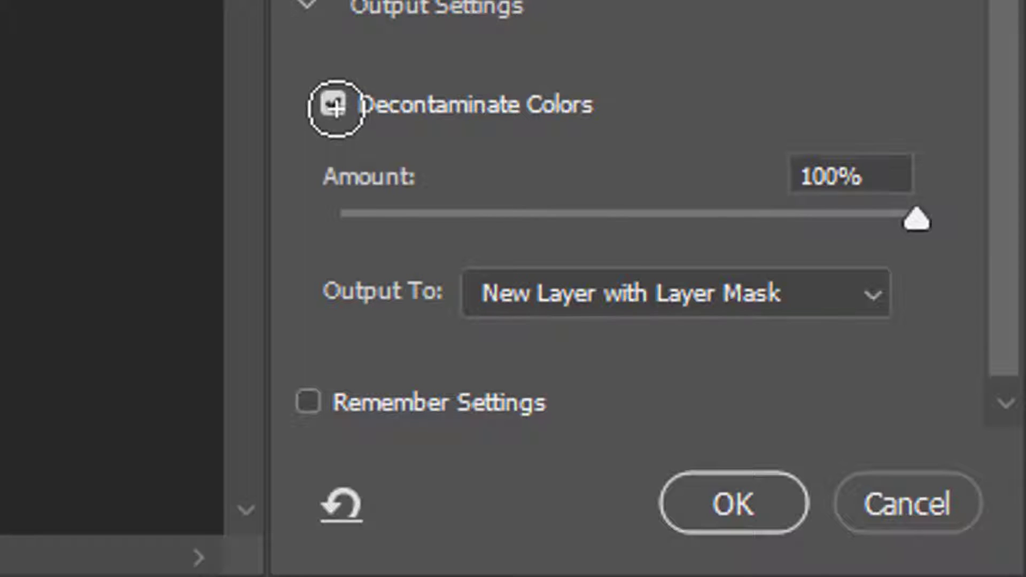
left_click(334, 110)
left_click(619, 278)
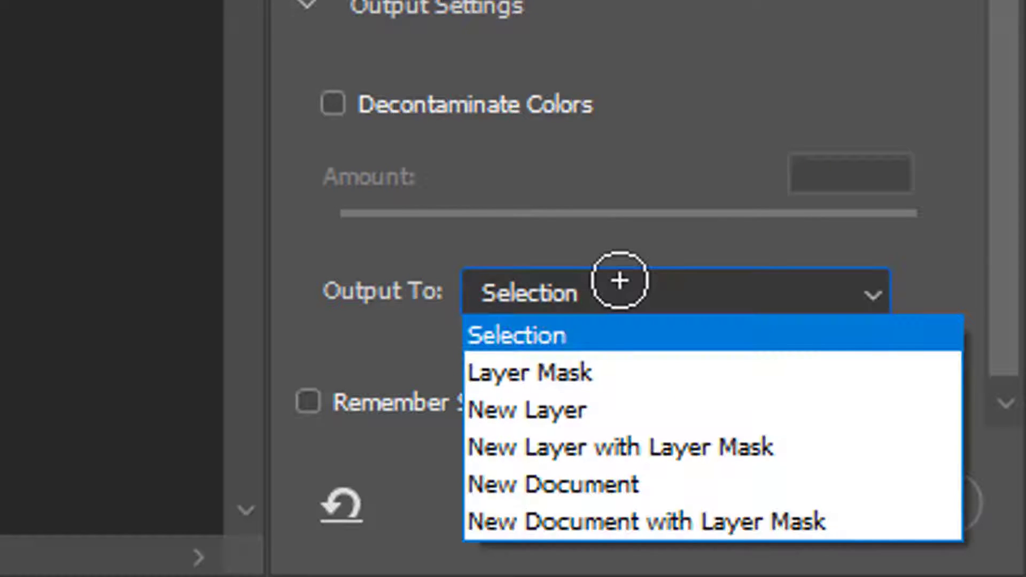
left_click(622, 410)
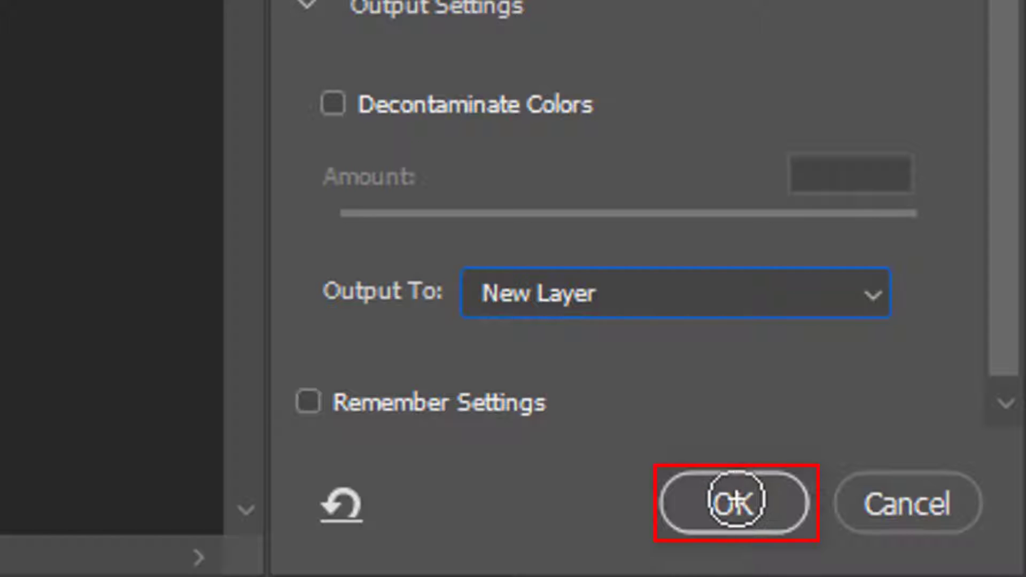
left_click(736, 499)
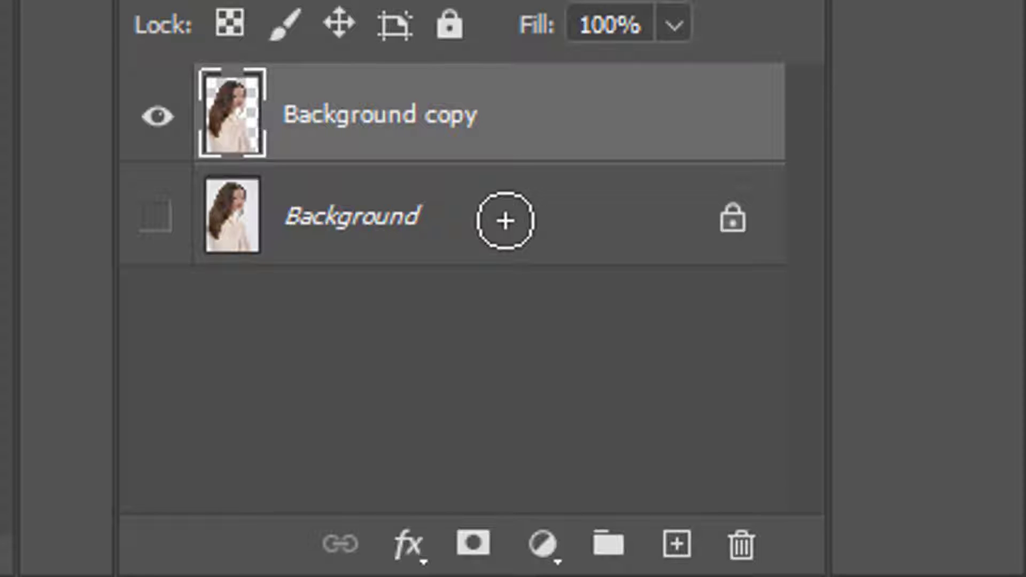
- Add a new layer directly above the Background layer and fill it with the light blue background colour
left_click(505, 221)
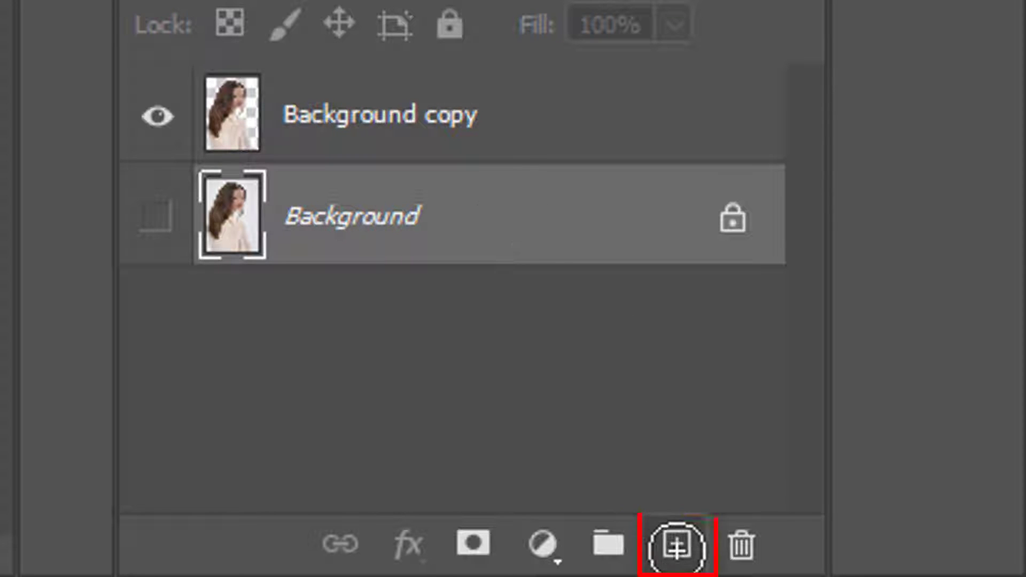
left_click(678, 546)
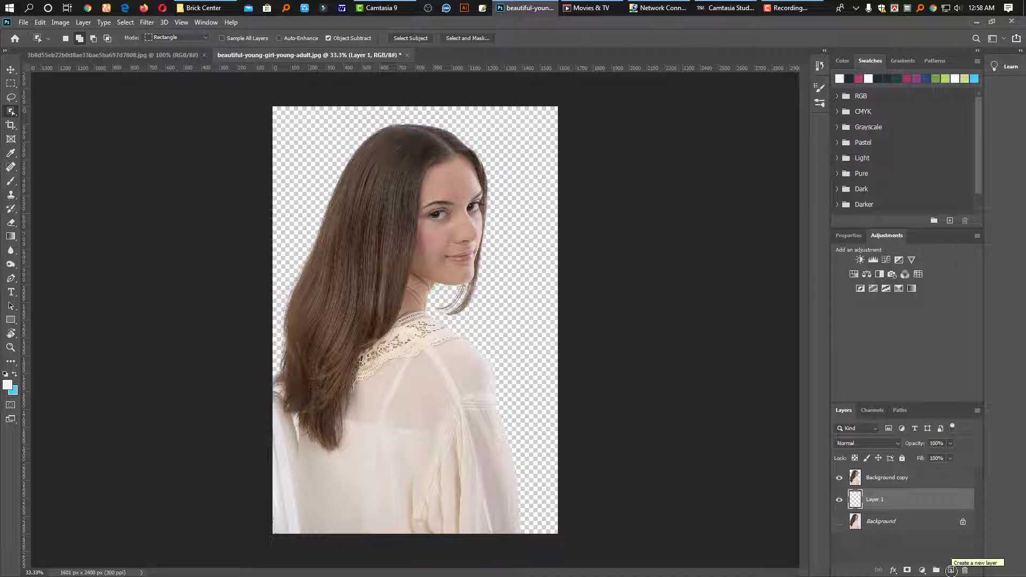
key("ctrl+BackSpace")
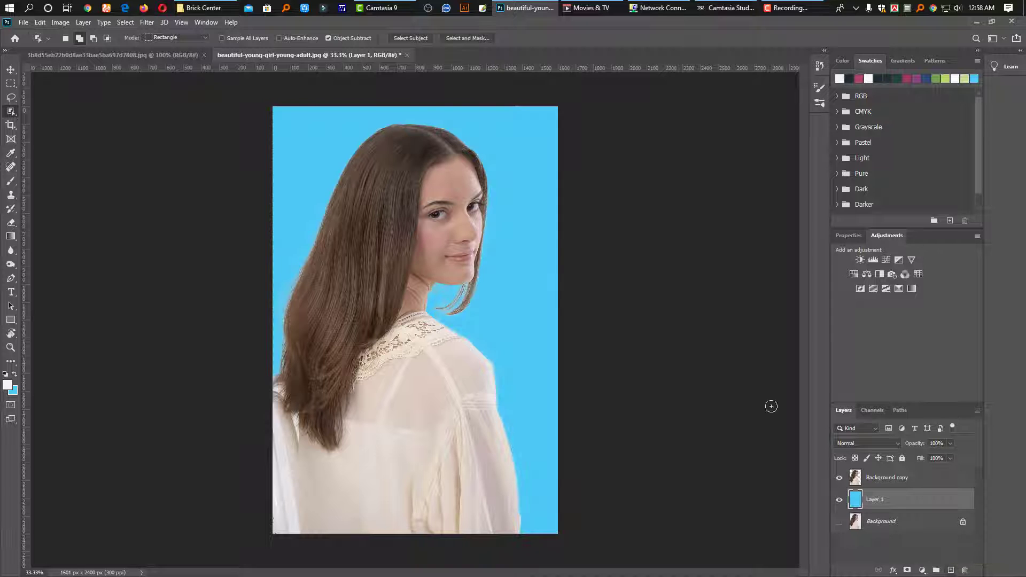
- Examine the fine strands along the hair's back edge up close against the blue backdrop
key("v")
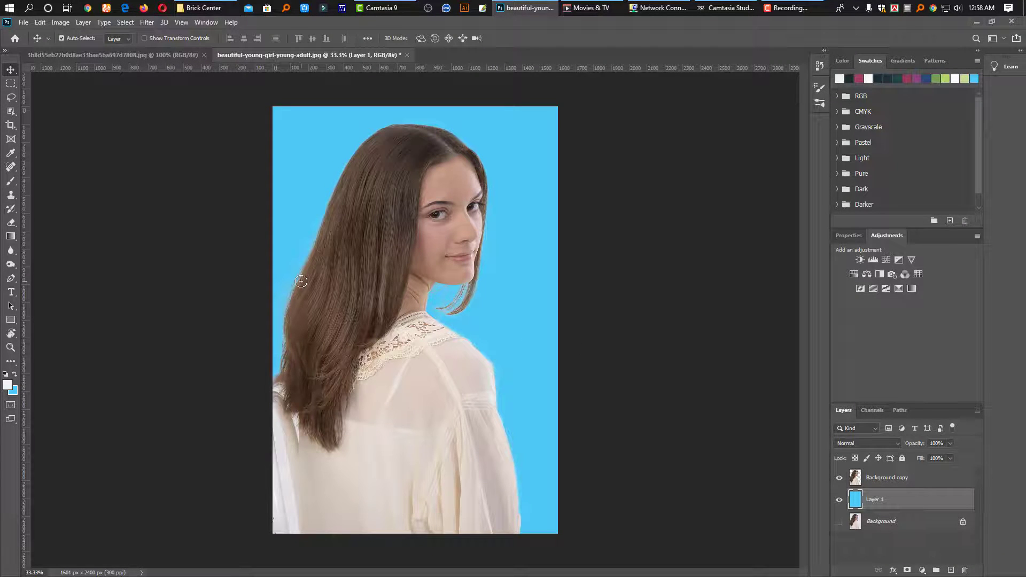
left_click_drag(282, 262, 323, 303)
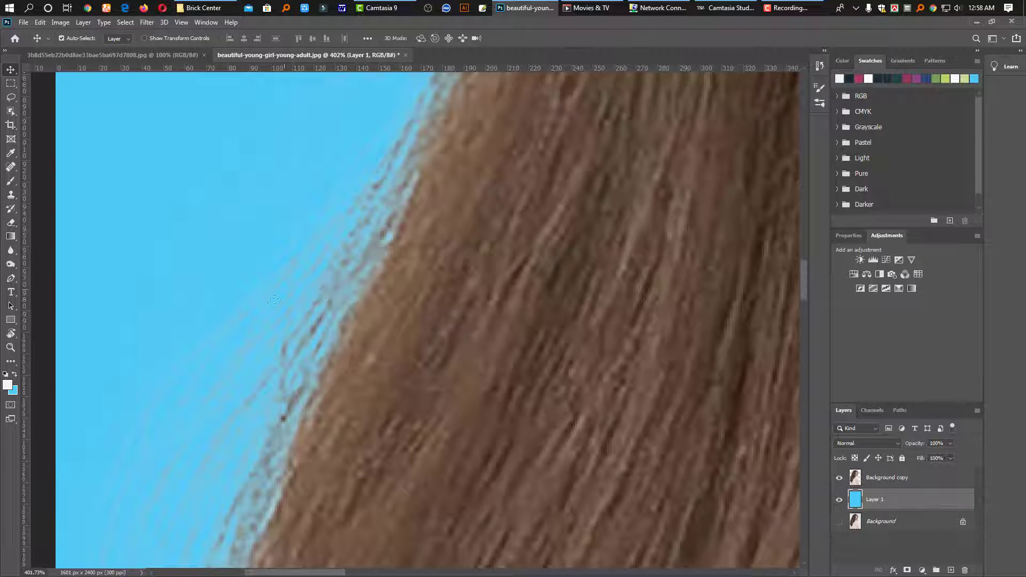
left_click_drag(342, 225, 338, 375)
left_click_drag(385, 240, 342, 348)
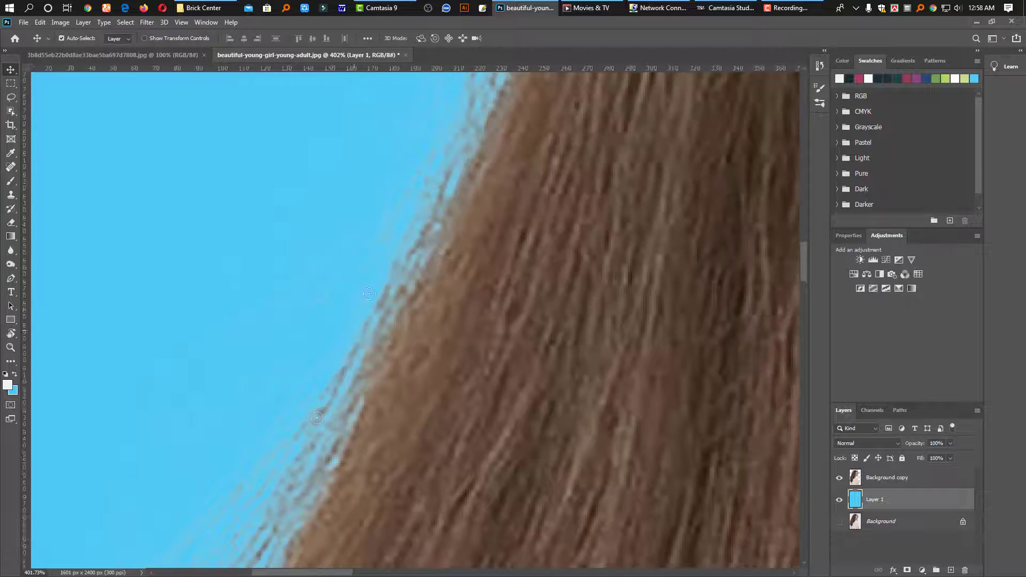
left_click_drag(412, 262, 352, 351)
scroll(351, 351, "up", 5)
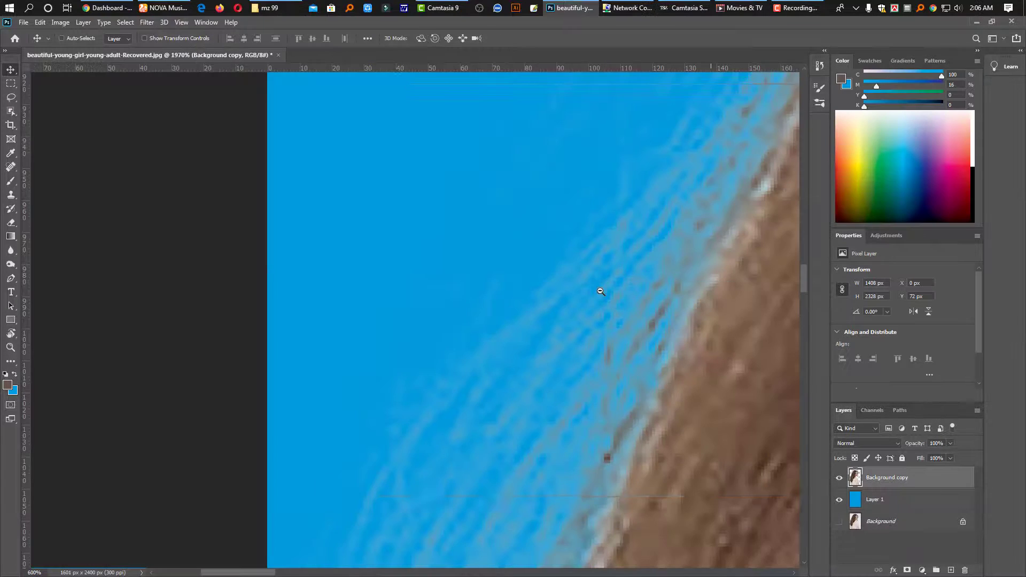
left_click(601, 292, "alt")
left_click(601, 291, "alt")
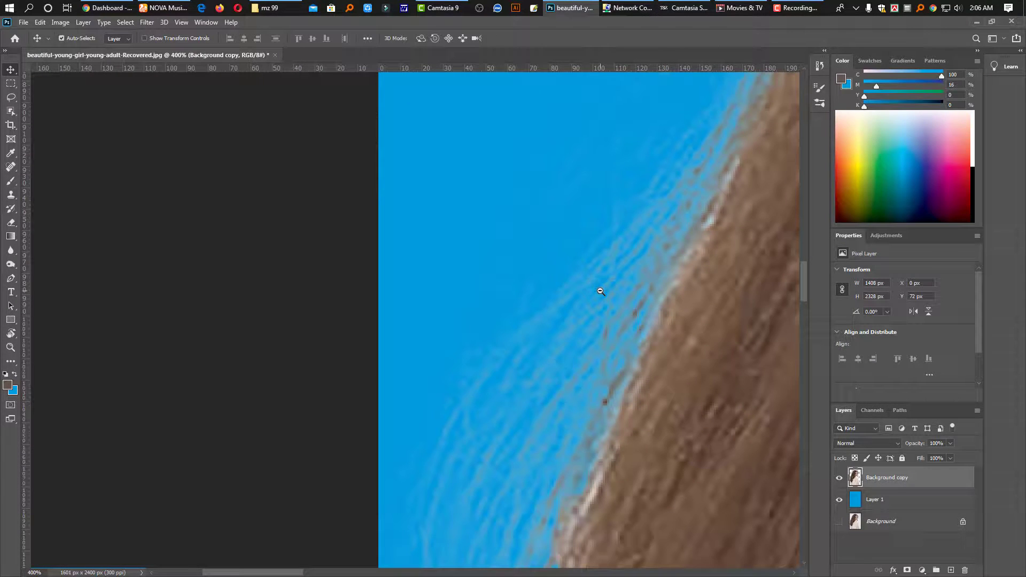
left_click(613, 293, "alt")
left_click(612, 293, "alt")
left_click_drag(638, 296, 582, 349)
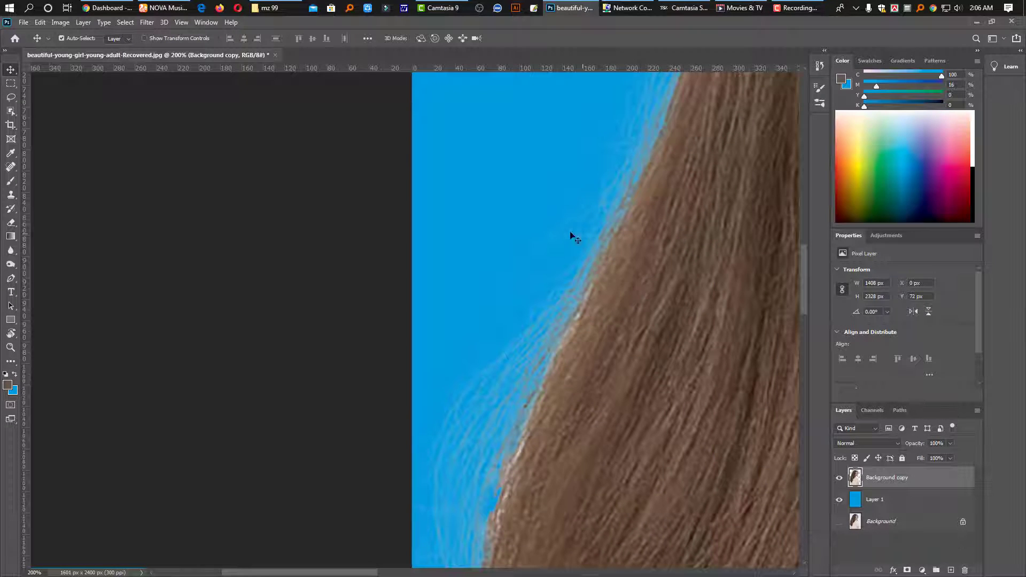
- Load the cutout layer's outline as a selection and try cloning hair over its back edge with the Clone Stamp at 92% opacity
left_click(856, 481, "ctrl")
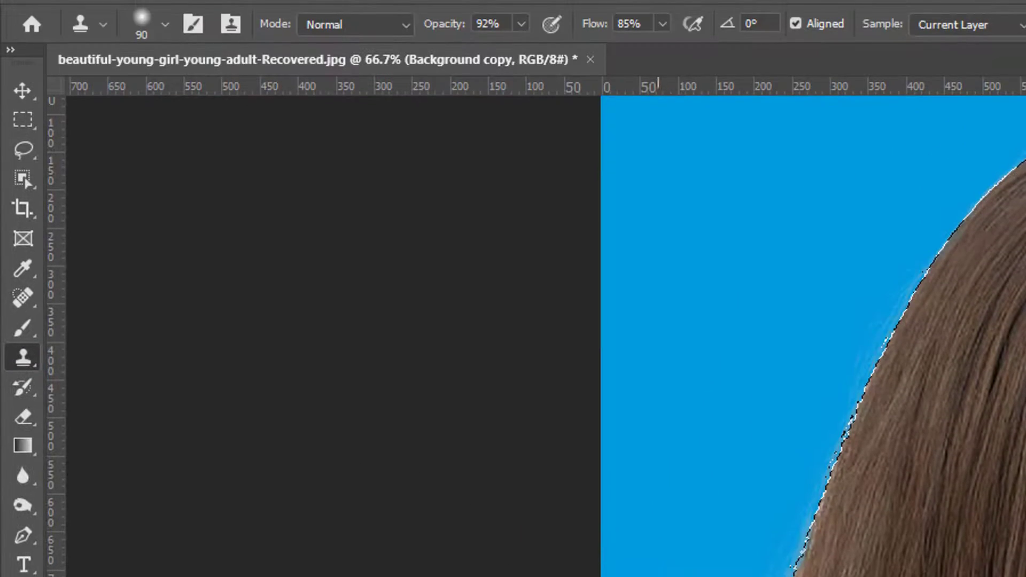
scroll(745, 512, "up", 5)
left_click(746, 512)
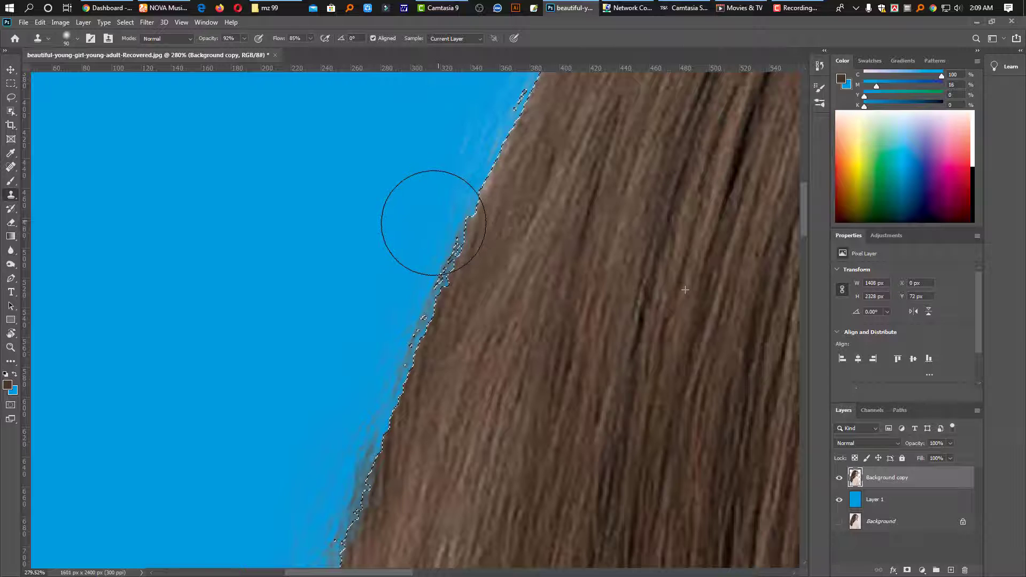
left_click(427, 214)
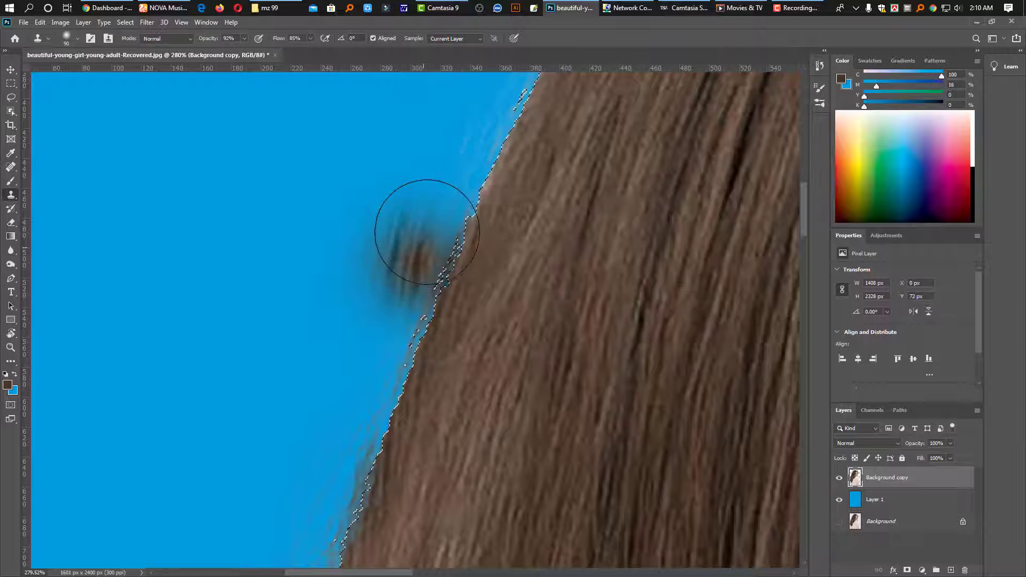
key("ctrl+z")
- Clone darker hair over the pale edges of the back hair and chin strands with the Clone Stamp at 43% opacity and 56% flow
scroll(516, 182, "down", 2)
left_click_drag(541, 206, 403, 380)
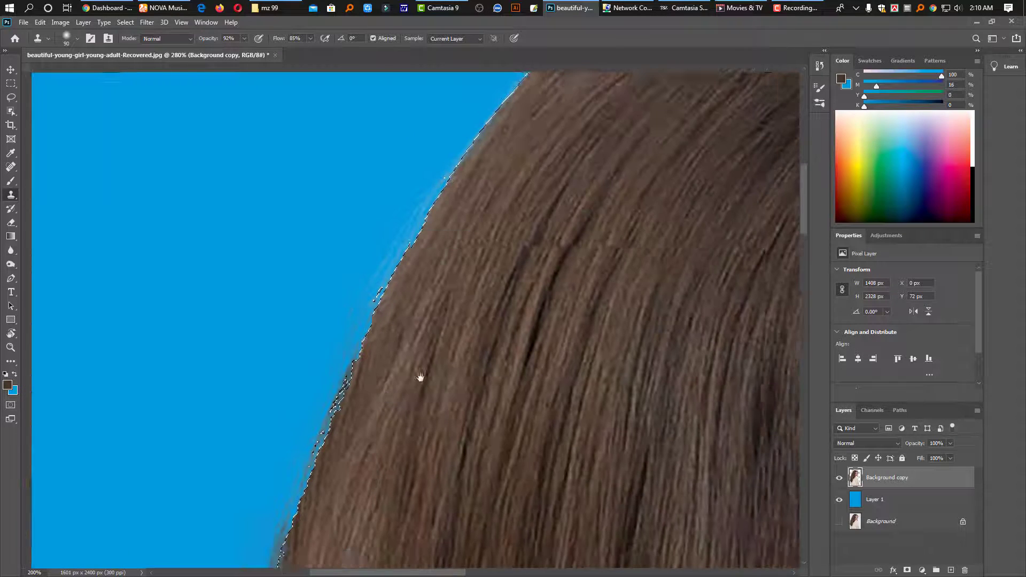
scroll(573, 199, "down", 3)
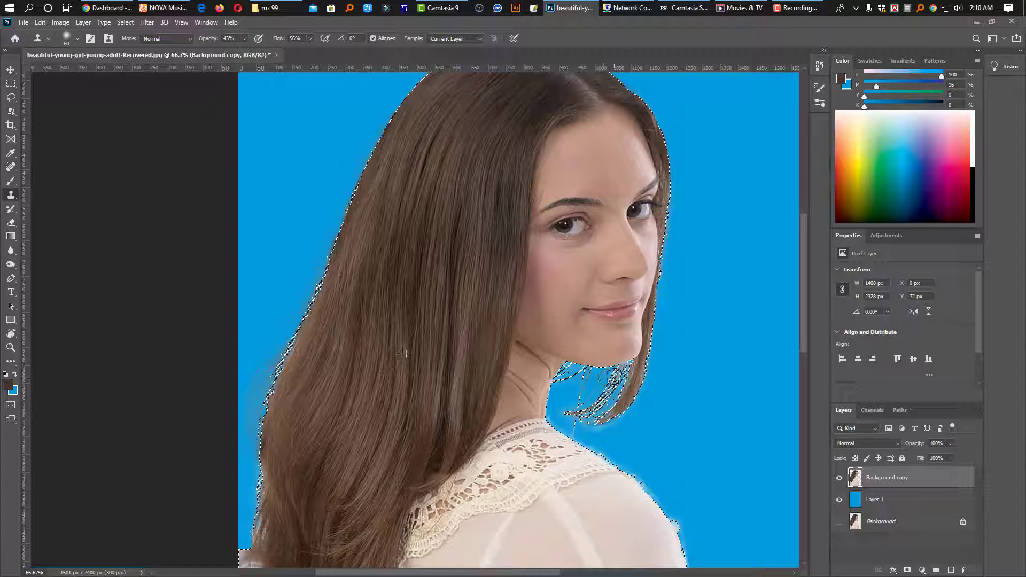
left_click_drag(565, 415, 583, 424)
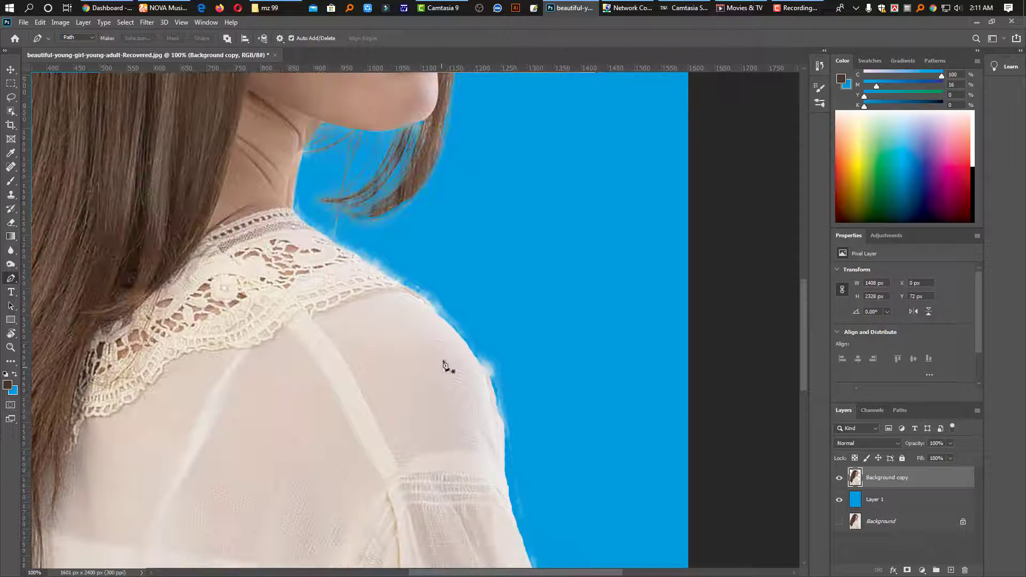
- Erase the pale fringe along the neck and lace collar below the chin with the Eraser at size 25 and 100% opacity
left_click_drag(315, 174, 466, 330)
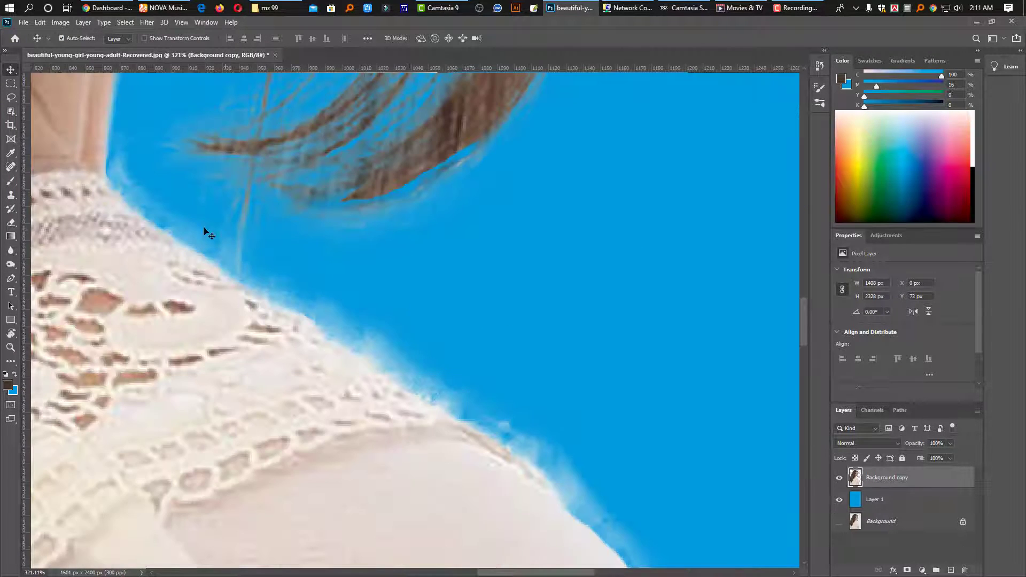
right_click(9, 229)
left_click(53, 220)
left_click_drag(160, 148, 177, 209)
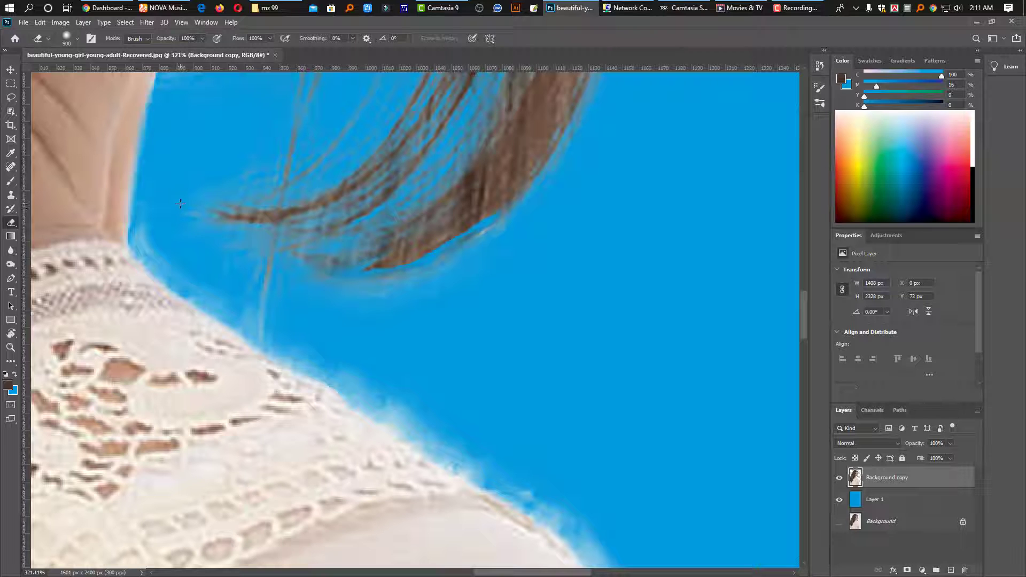
key("bracketleft")
key("bracketleft")
key("bracketleft")
key("bracketleft")
key("bracketleft")
key("bracketleft")
key("bracketleft")
key("bracketleft")
key("bracketleft")
key("bracketleft")
key("bracketleft")
key("bracketleft")
key("bracketleft")
key("bracketleft")
key("bracketleft")
key("bracketleft")
key("bracketleft")
key("bracketleft")
key("bracketleft")
key("bracketleft")
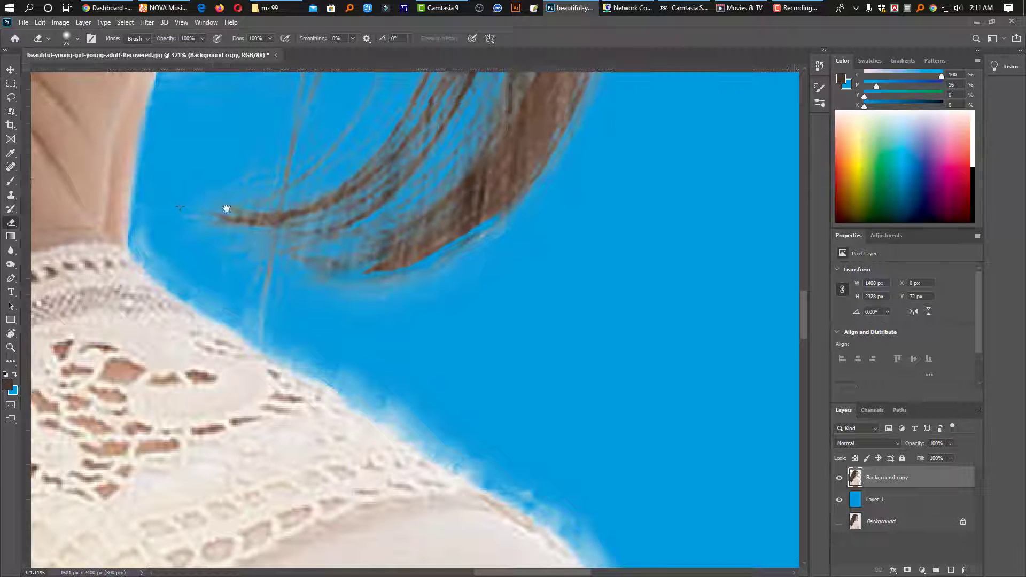
left_click_drag(223, 206, 246, 287)
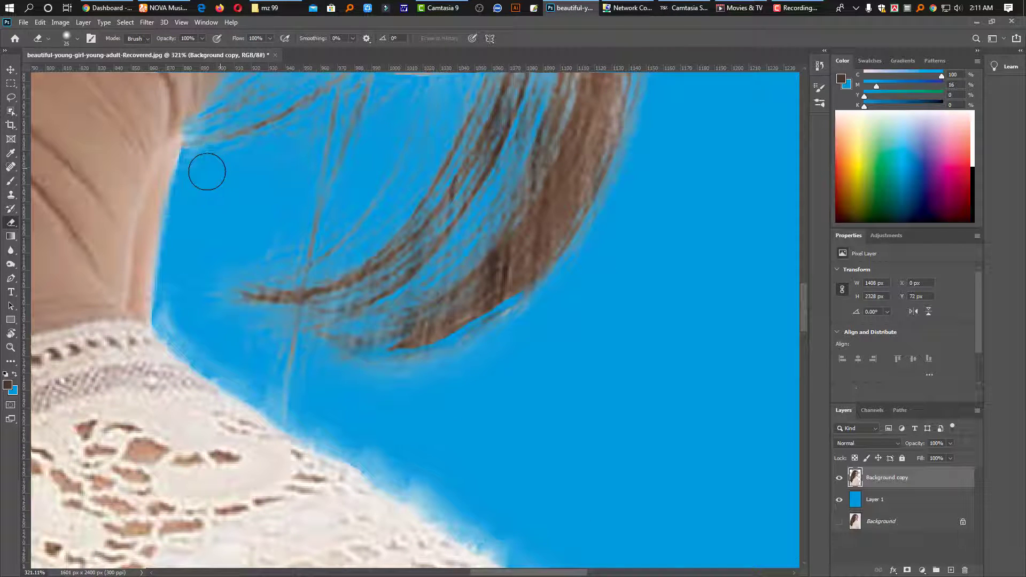
mouse_move(174, 281)
left_mouse_down()
mouse_move(174, 322)
mouse_move(188, 335)
mouse_move(398, 458)
mouse_move(298, 408)
mouse_move(449, 508)
mouse_move(347, 443)
mouse_move(422, 497)
mouse_move(513, 535)
left_mouse_up()
- Erase the remaining pale fringe along the shoulder and down the sleeve with the Eraser, using size 30 for the sleeve
mouse_move(524, 492)
left_mouse_down()
mouse_move(457, 429)
mouse_move(441, 438)
mouse_move(351, 387)
left_mouse_up()
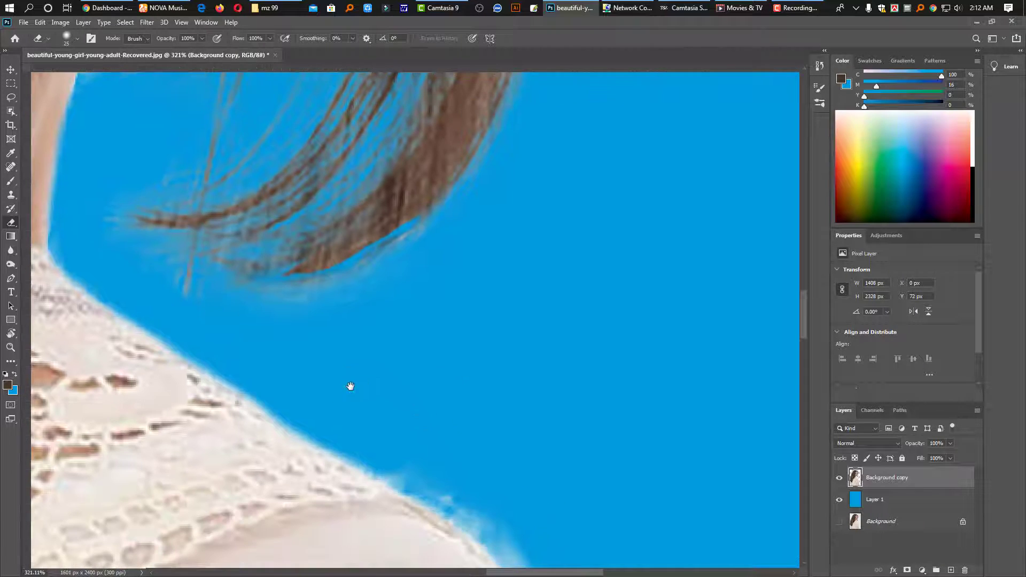
mouse_move(369, 458)
left_mouse_down()
mouse_move(495, 523)
mouse_move(403, 280)
left_mouse_up()
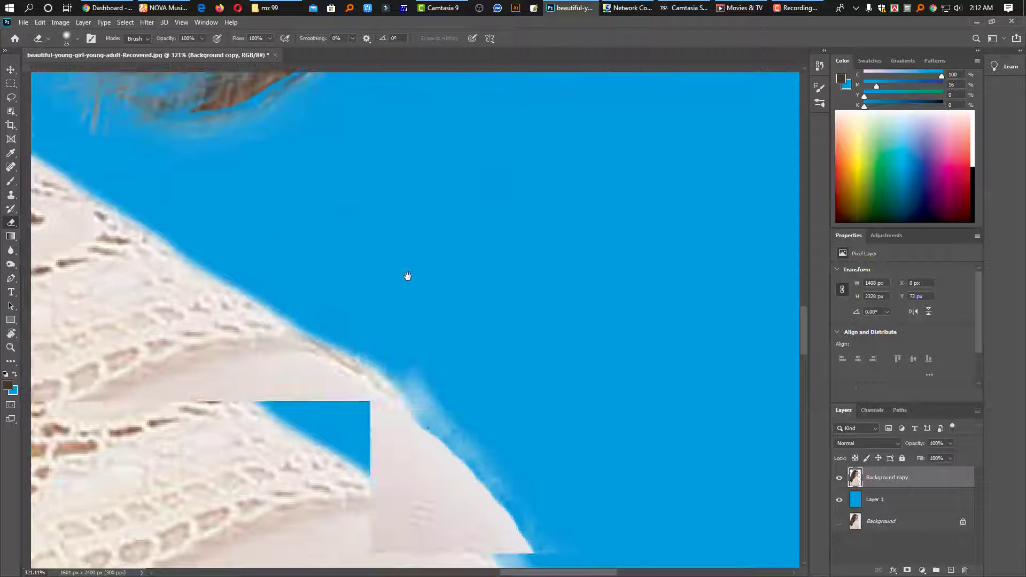
mouse_move(334, 252)
left_mouse_down()
mouse_move(502, 408)
mouse_move(476, 370)
mouse_move(460, 362)
mouse_move(536, 462)
mouse_move(492, 269)
left_mouse_up()
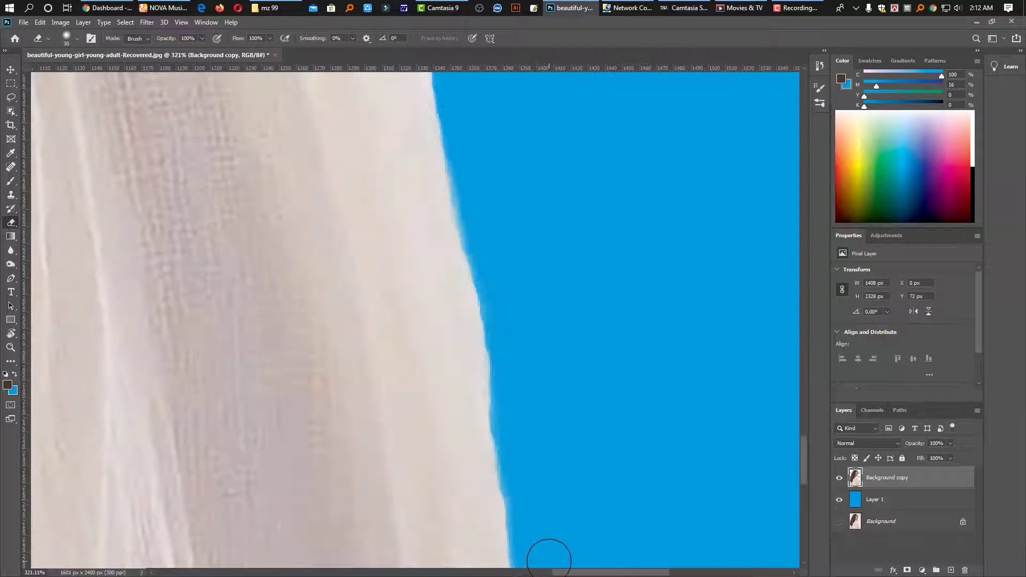
key("ctrl+minus")
key("ctrl+minus")
key("ctrl+minus")
key("ctrl+minus")
key("ctrl+minus")
key("ctrl+minus")
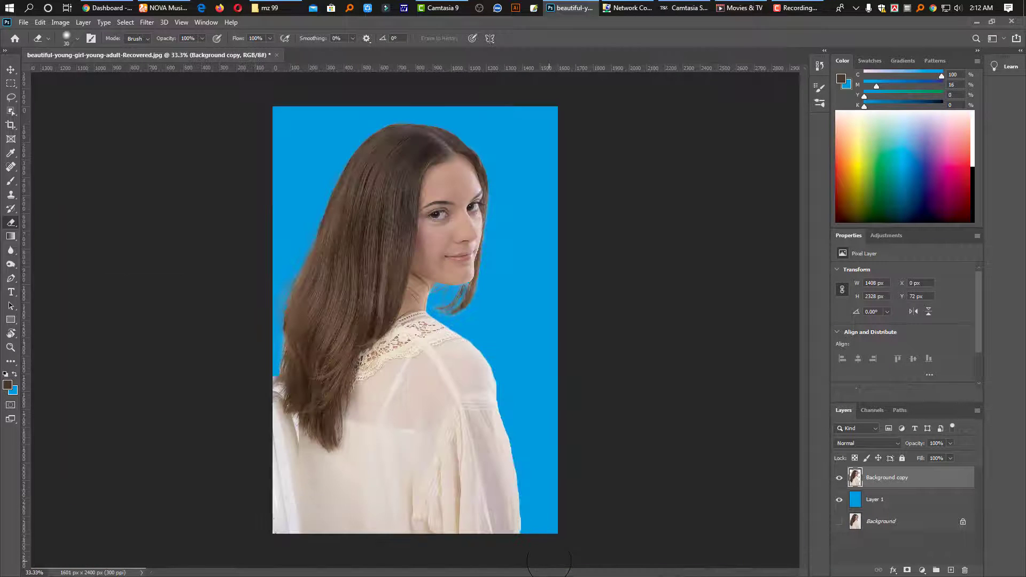
- Examine the cutout's back hair edge up close against the blue background
key("v")
left_click(362, 218, "ctrl")
left_click_drag(223, 163, 322, 258)
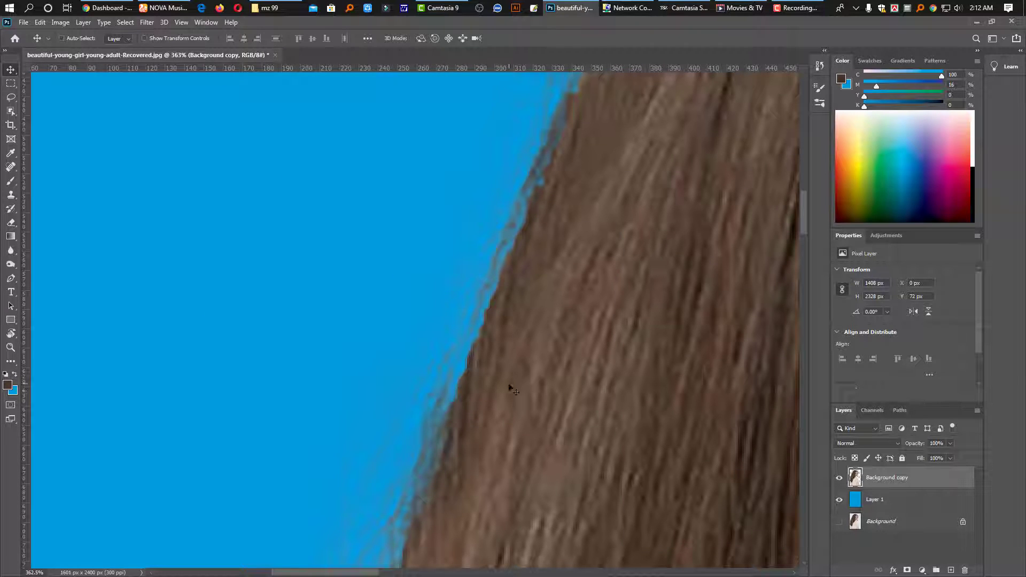
key("ctrl+minus")
key("ctrl+minus")
key("ctrl+minus")
key("ctrl+minus")
key("ctrl+minus")
key("ctrl+minus")
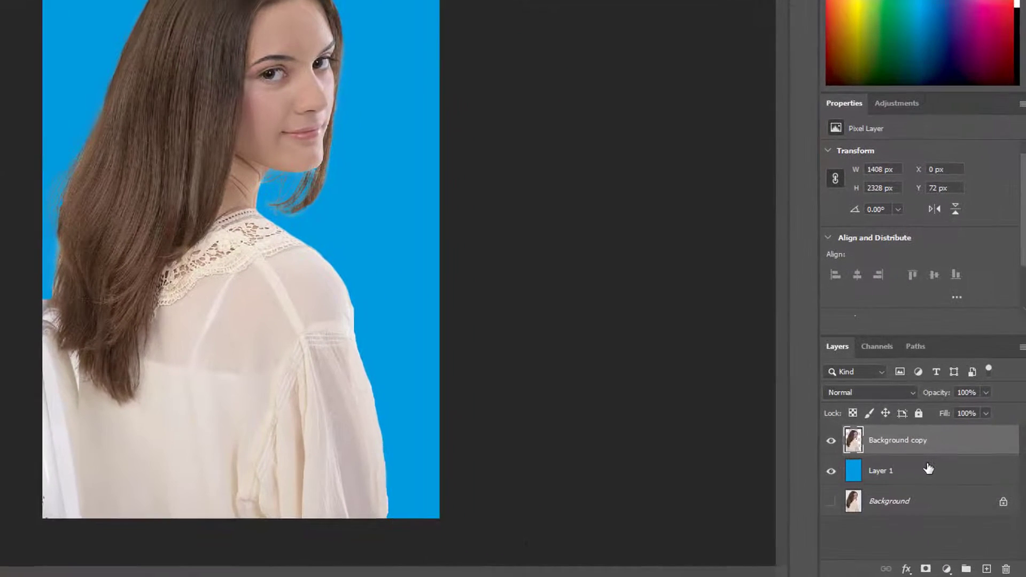
- Duplicate the Background copy cutout layer twice to build up the fine hair strands
key("ctrl+j")
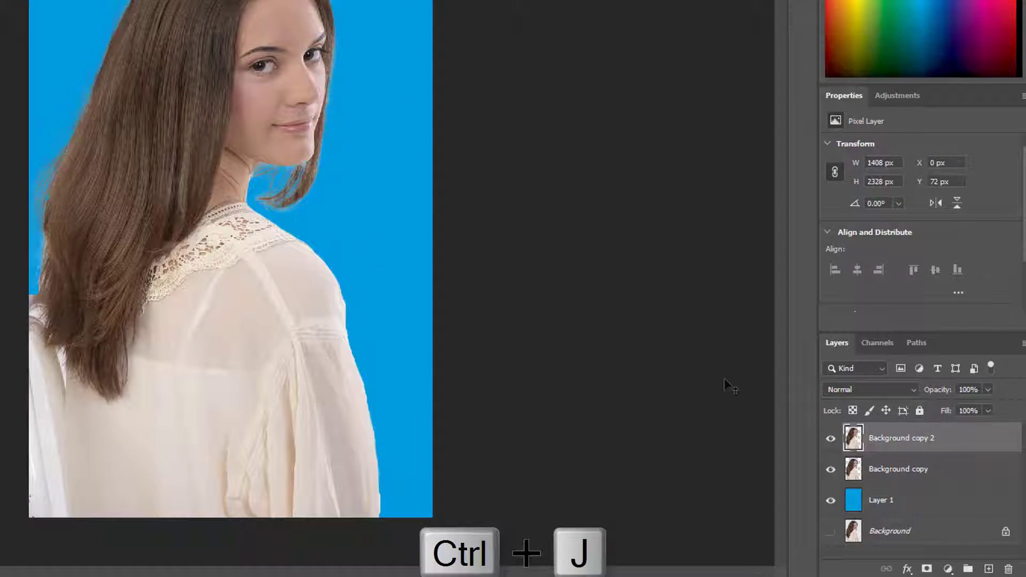
left_click_drag(71, 65, 81, 268)
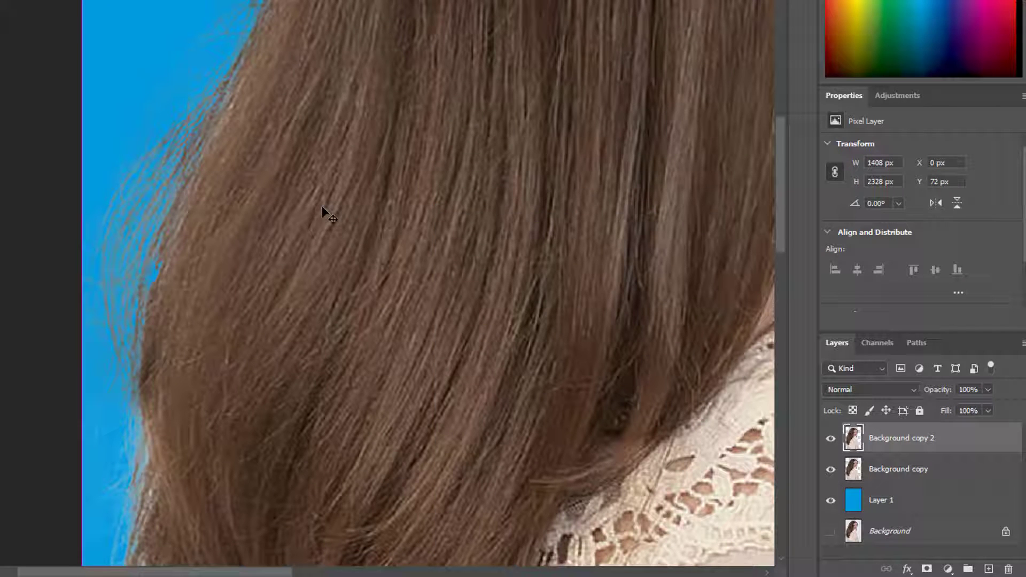
key("ctrl+j")
left_click(409, 75, "alt")
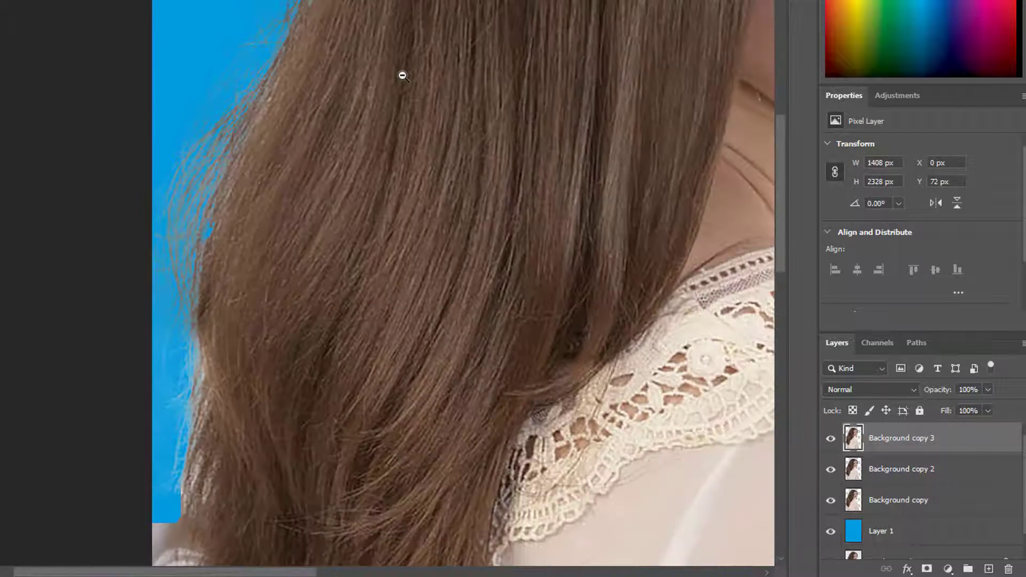
left_click(364, 109, "alt")
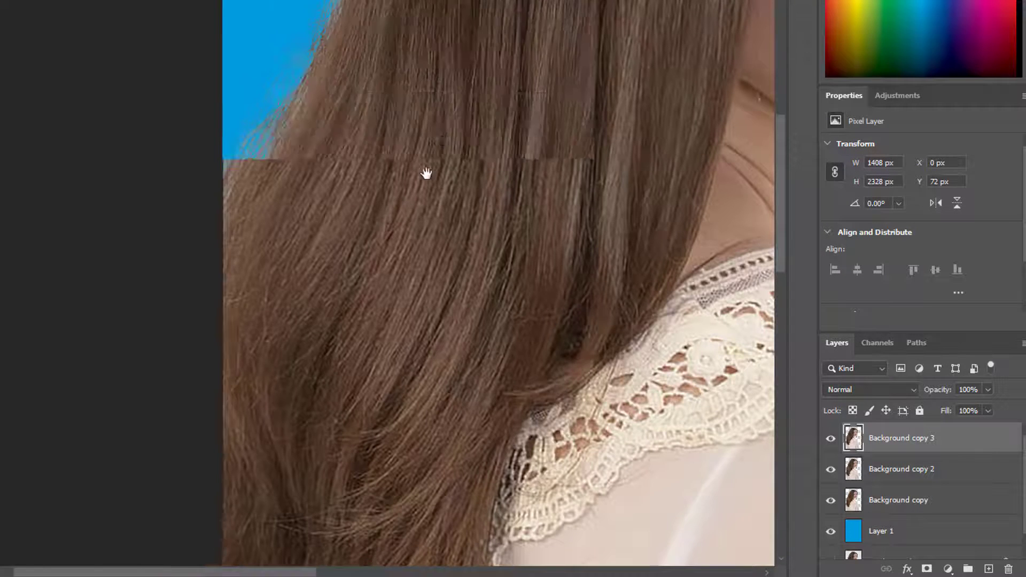
left_click_drag(442, 140, 408, 134)
left_click_drag(518, 89, 405, 99)
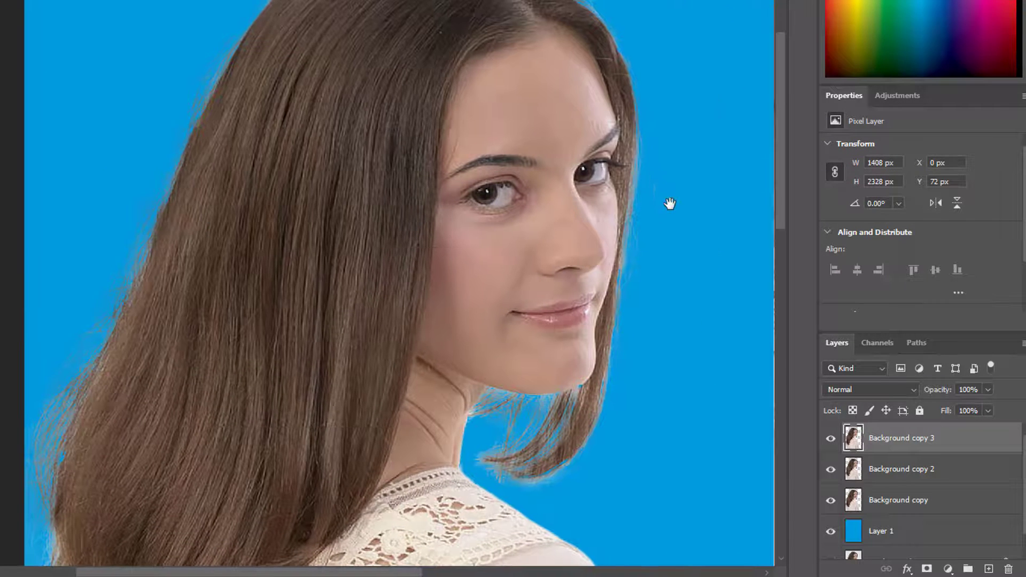
left_click_drag(667, 190, 589, 129)
- Combine the three stacked cutout layers into one smart object and rasterize it
left_click(915, 502, "shift")
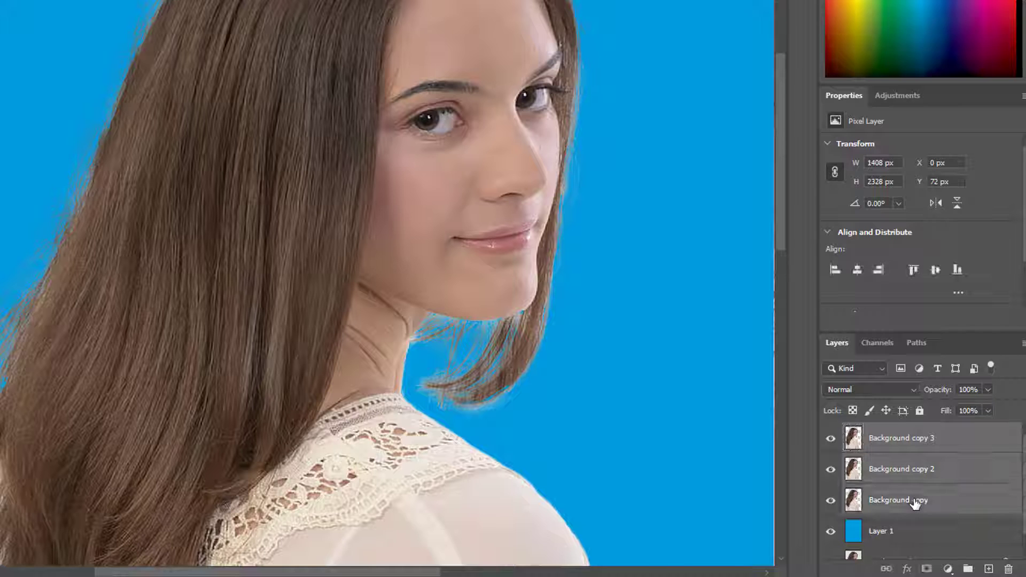
right_click(916, 503)
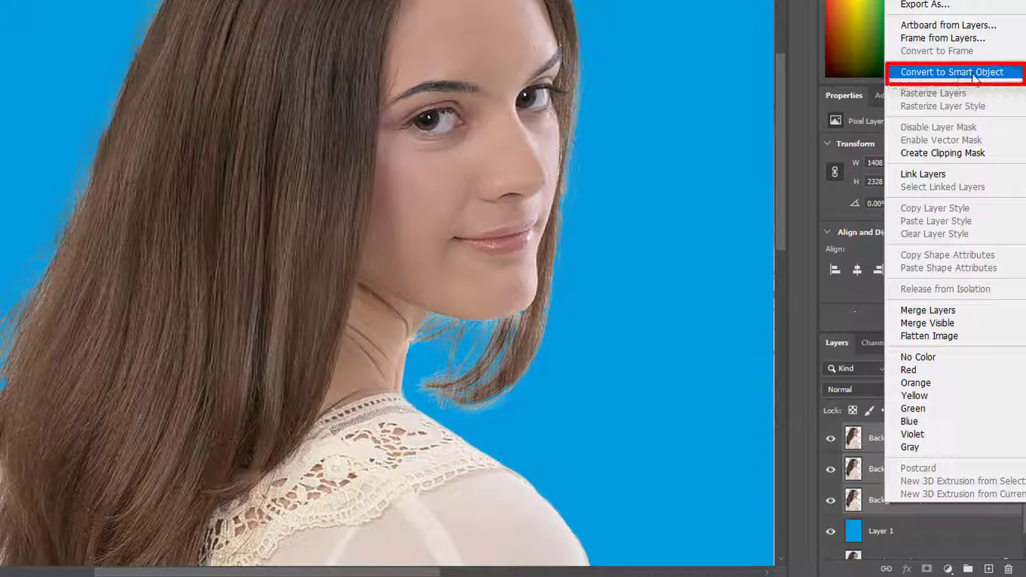
left_click(957, 73)
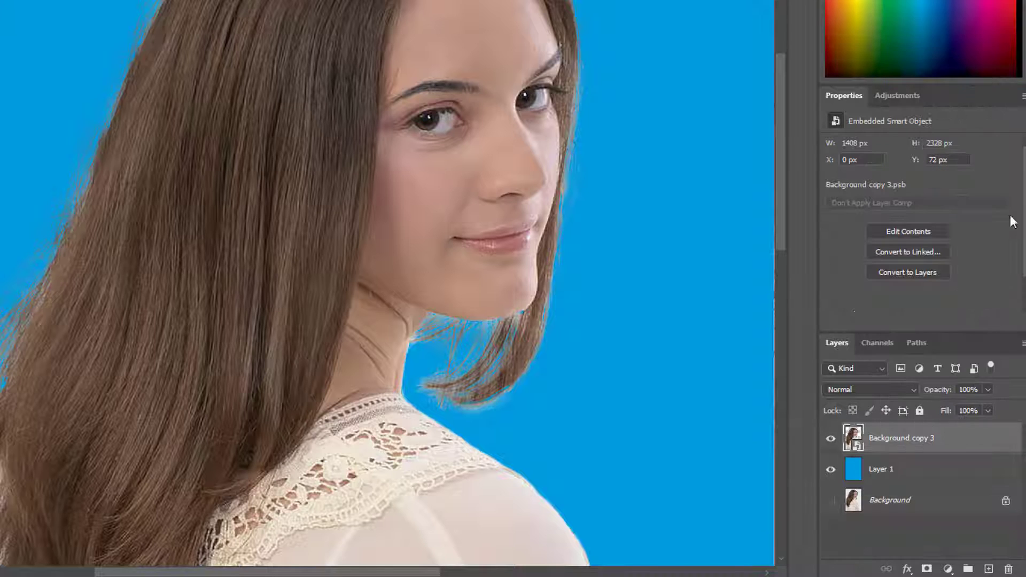
right_click(880, 449)
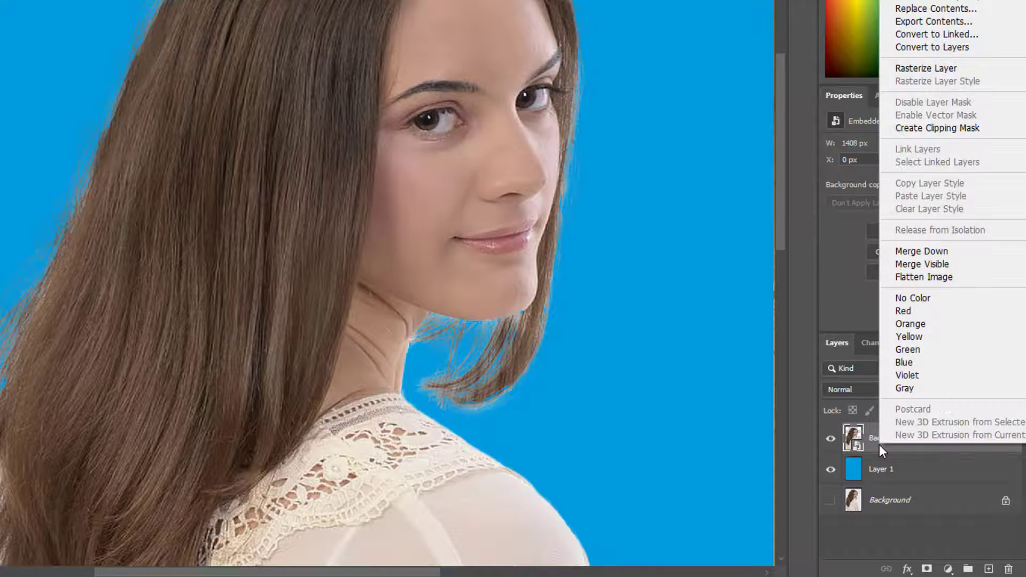
left_click(944, 70)
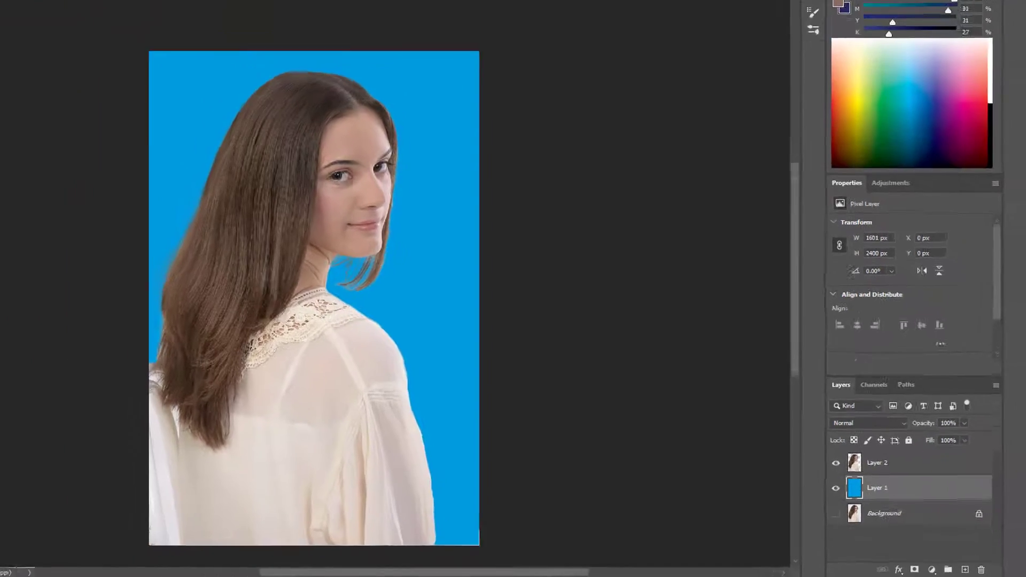
- Try a Brightness/Contrast adjustment on the blue Layer 1 with brightness 12 and contrast 30
left_click(146, 23)
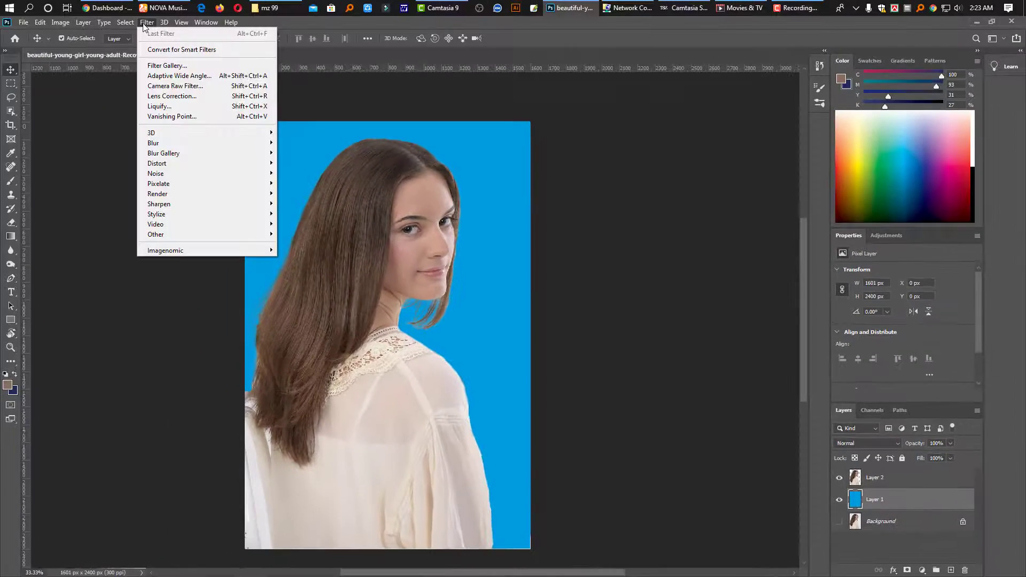
mouse_move(60, 23)
left_click(381, 244)
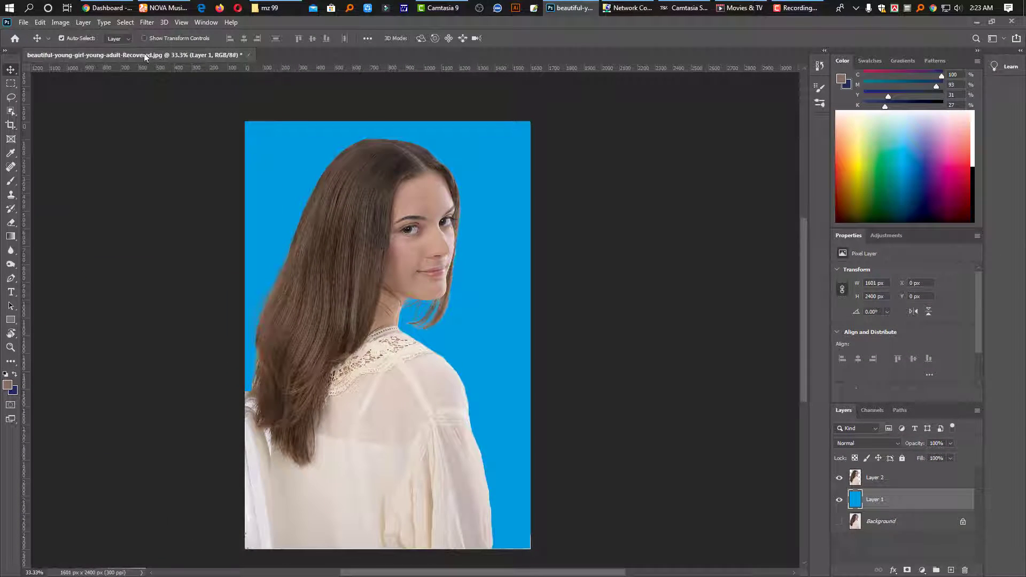
left_click(60, 22)
mouse_move(75, 34)
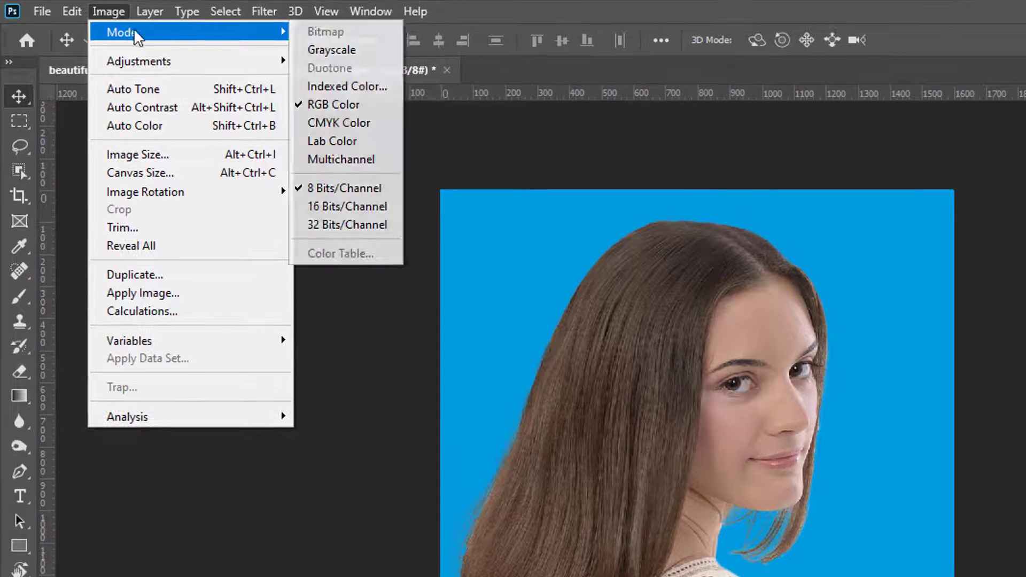
mouse_move(197, 61)
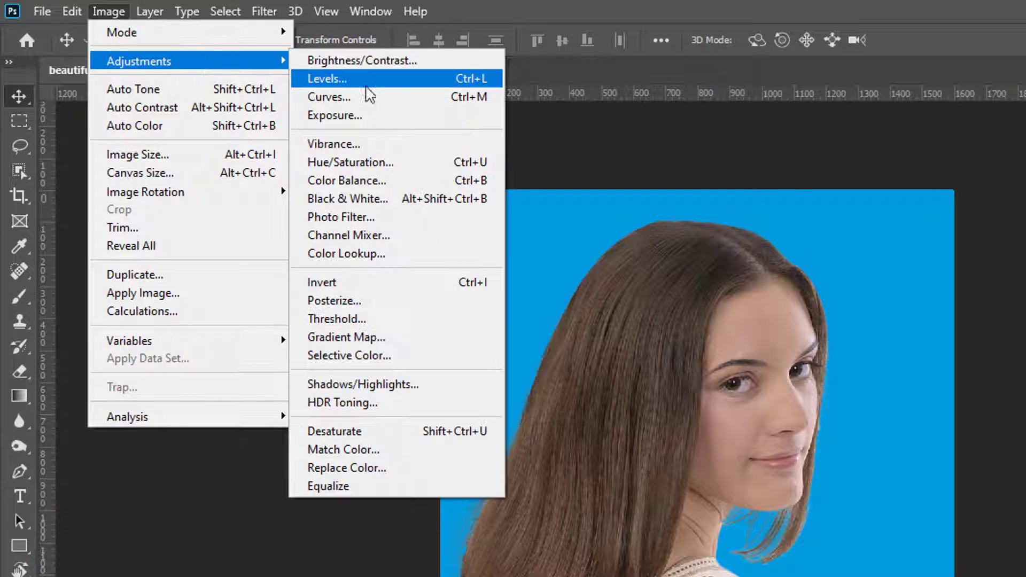
left_click(361, 59)
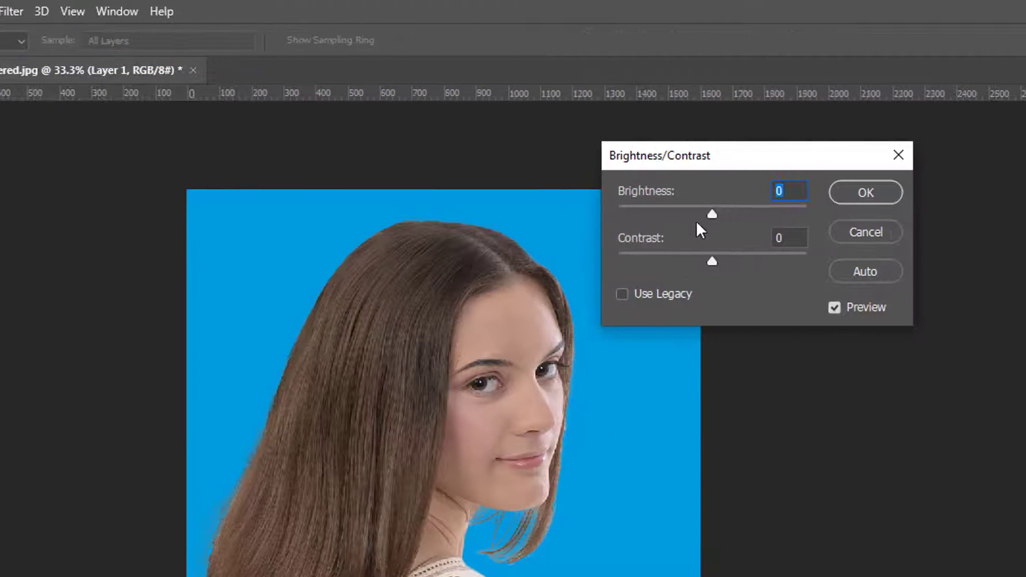
left_click_drag(711, 211, 718, 213)
left_click_drag(711, 261, 738, 264)
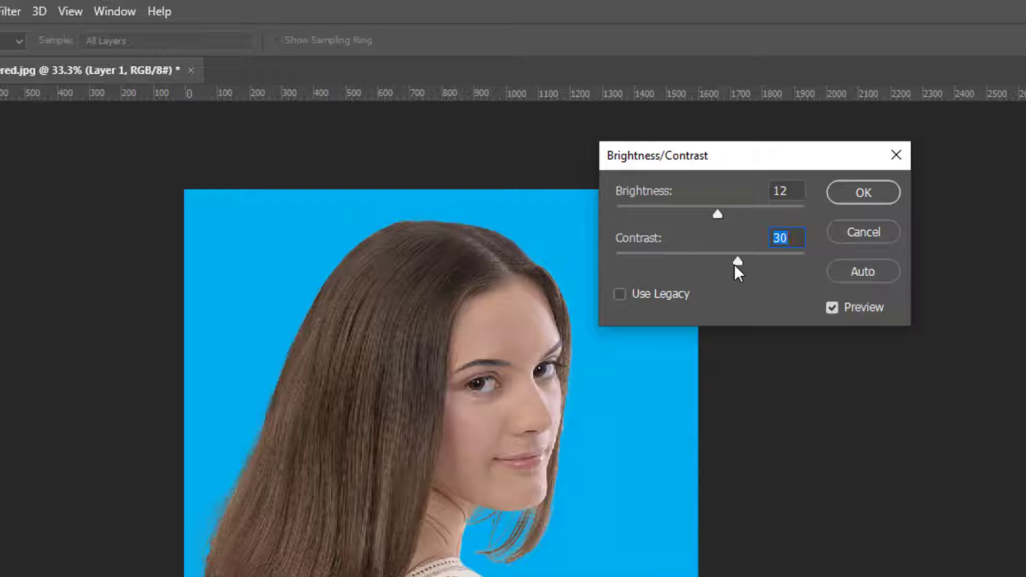
key("Return")
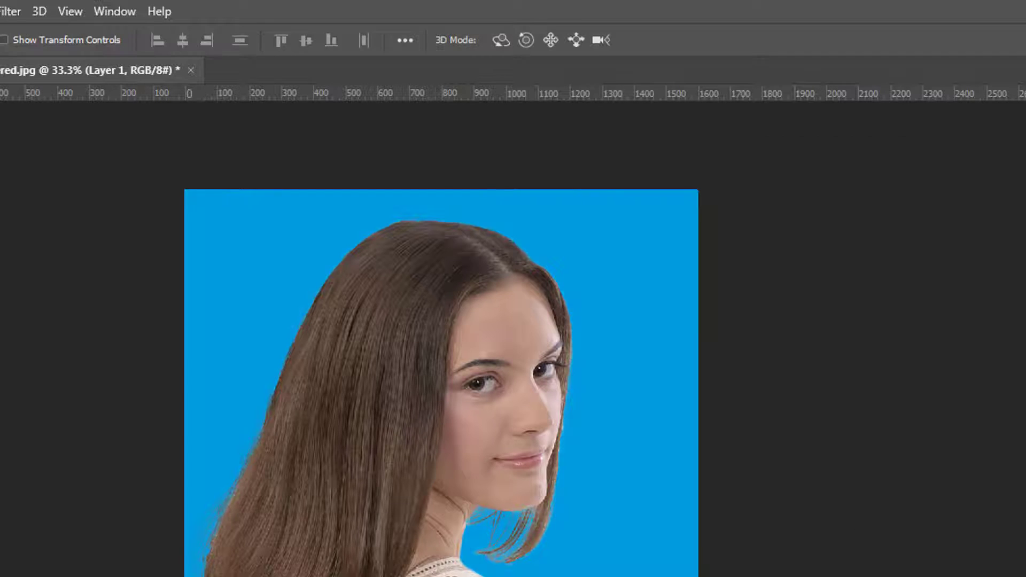
- Apply Auto Tone to the woman's cutout on Layer 2
key("Return")
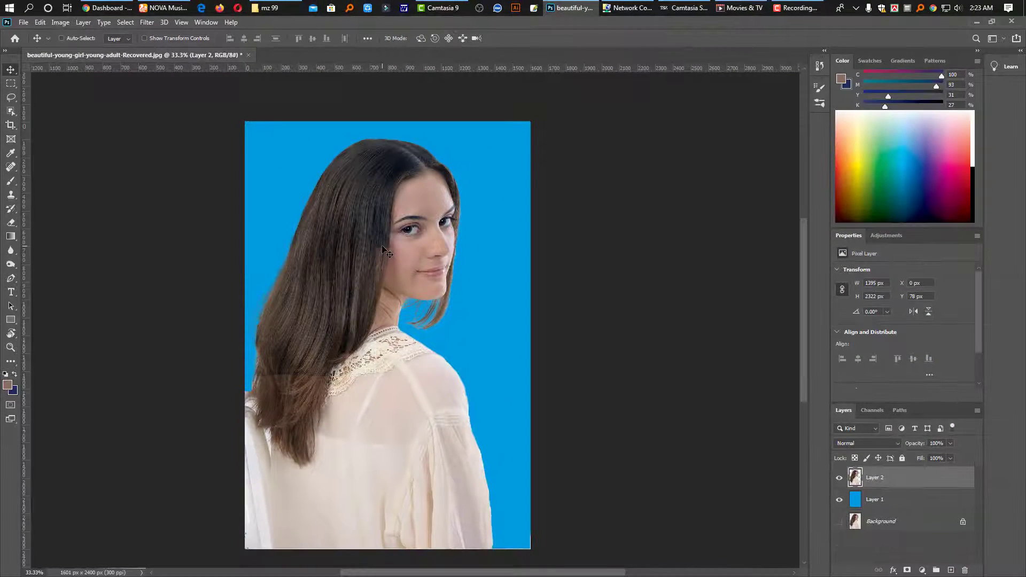
key("ctrl+shift+l")
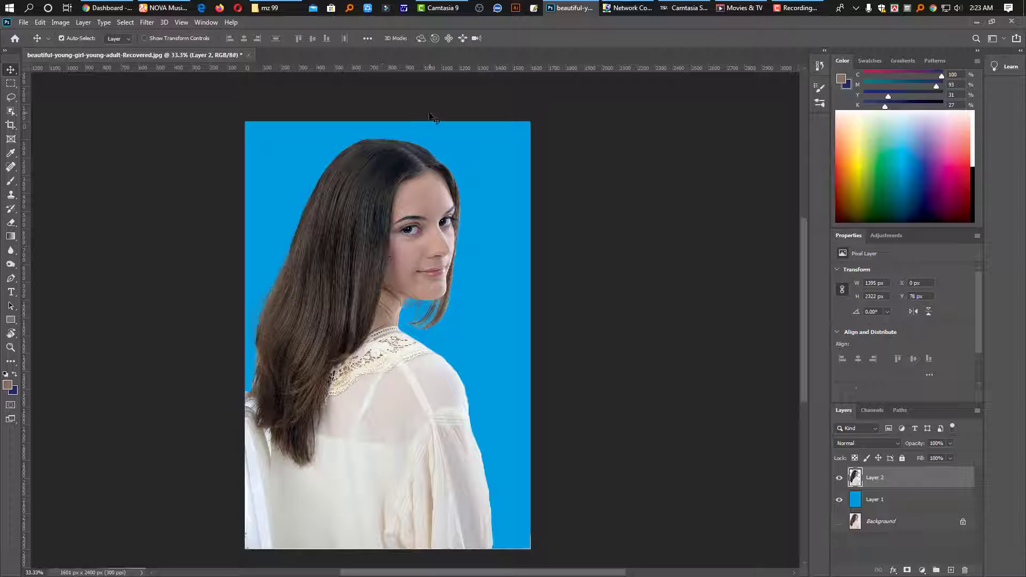
- Place the seagull beach photo from the Bird folder in File Explorer into the portrait document, directly beneath the cutout layer
left_click(270, 7)
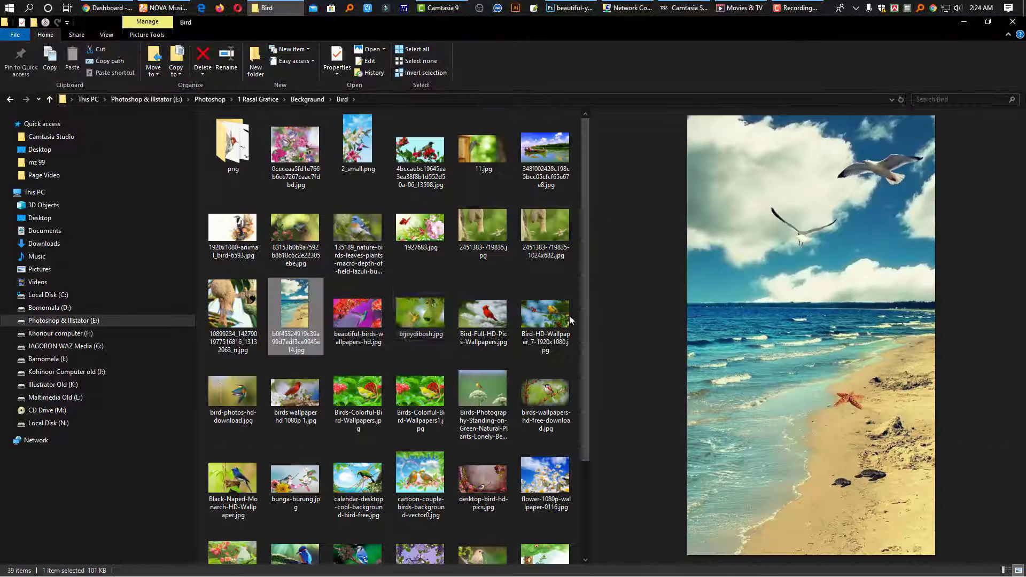
left_click_drag(633, 246, 507, 216)
key("Return")
left_click_drag(895, 477, 904, 509)
- Scale the beach photo proportionally to about 83.81% so it covers the canvas, and shift it downward behind the woman
key("ctrl+t")
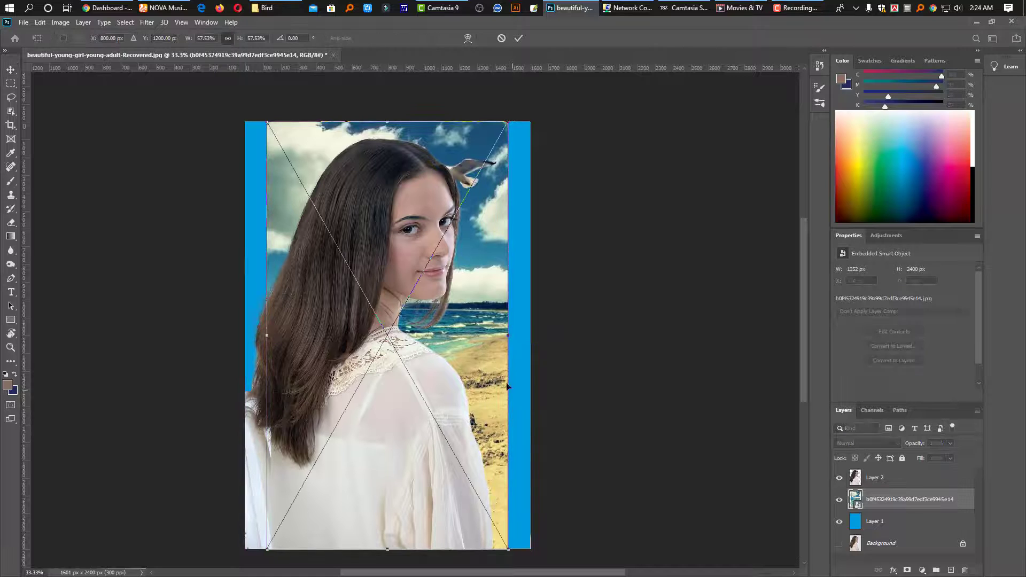
left_click_drag(508, 336, 618, 321)
left_click_drag(501, 370, 498, 418)
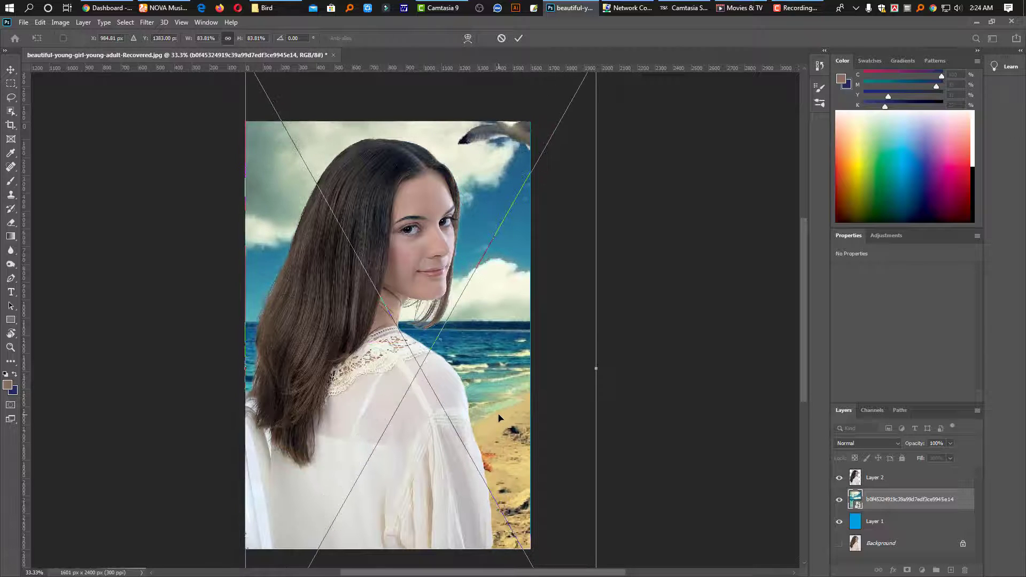
key("Return")
- Darken the shadows of the cutout on Layer 2 by raising the Levels black input slightly
left_click(525, 377, "alt")
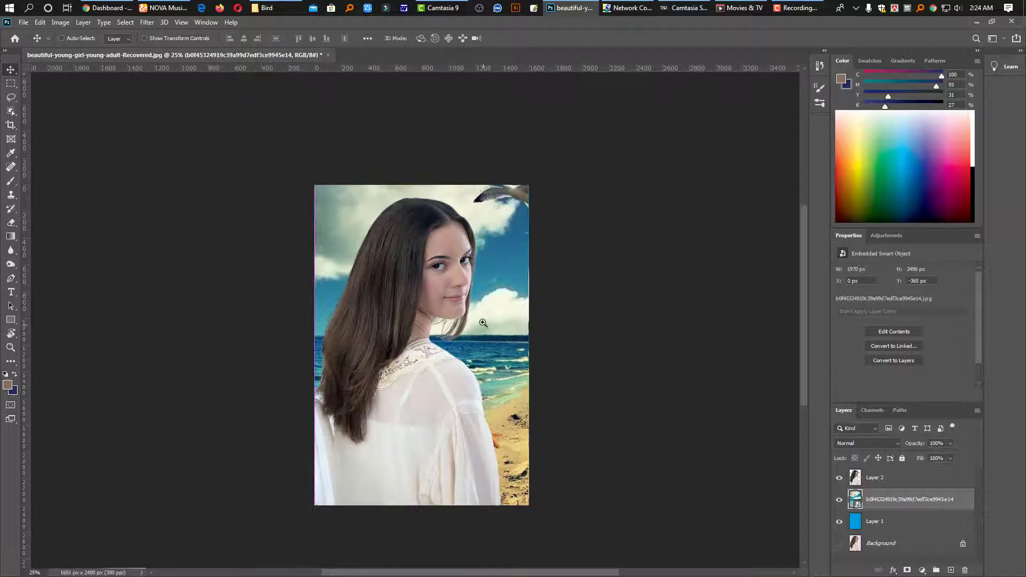
left_click(568, 338, "ctrl")
left_click(453, 277)
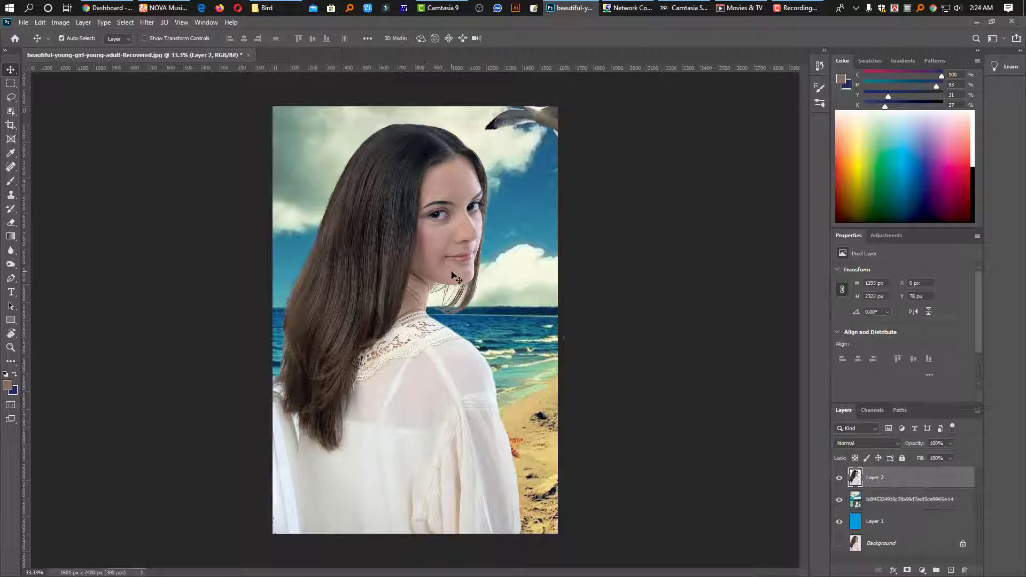
key("ctrl+l")
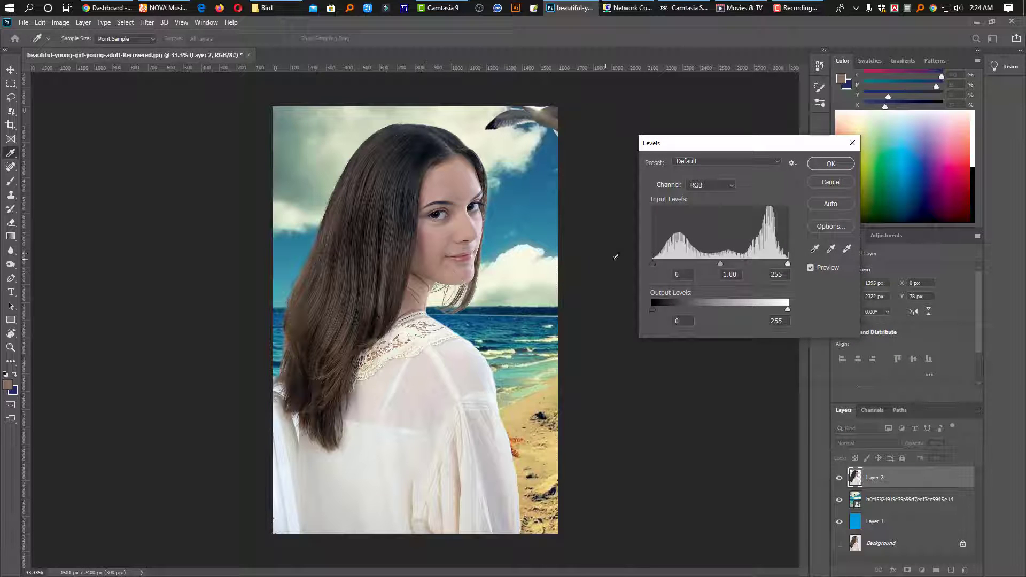
left_click_drag(655, 263, 662, 263)
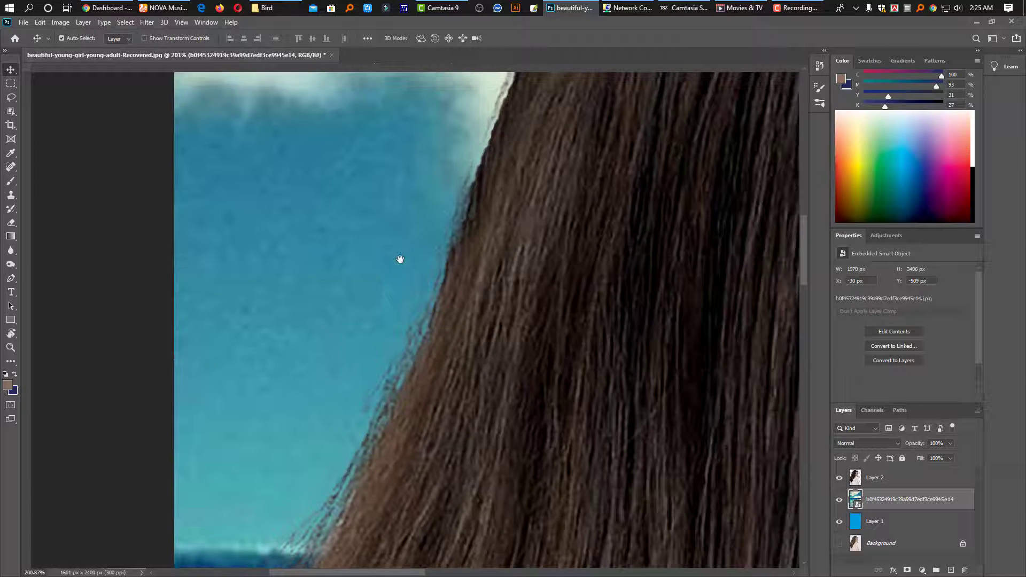
- Inspect the hair edge against the beach and compare the original photo with the composite by showing the three upper layers again
left_click_drag(404, 259, 405, 360)
left_click_drag(465, 177, 393, 417)
left_click_drag(727, 230, 616, 300)
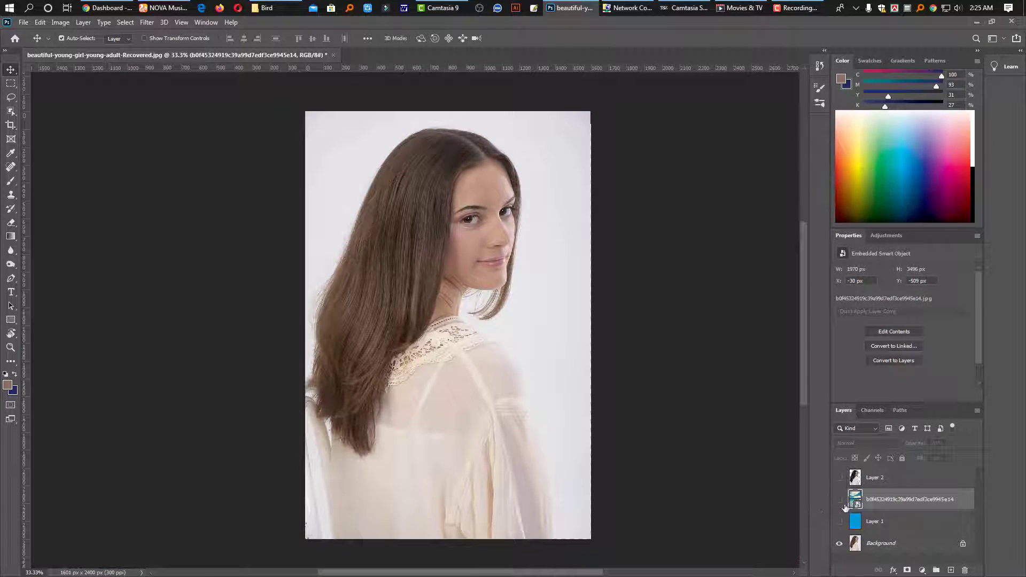
left_click(840, 521)
left_click(839, 500)
left_click(840, 478)
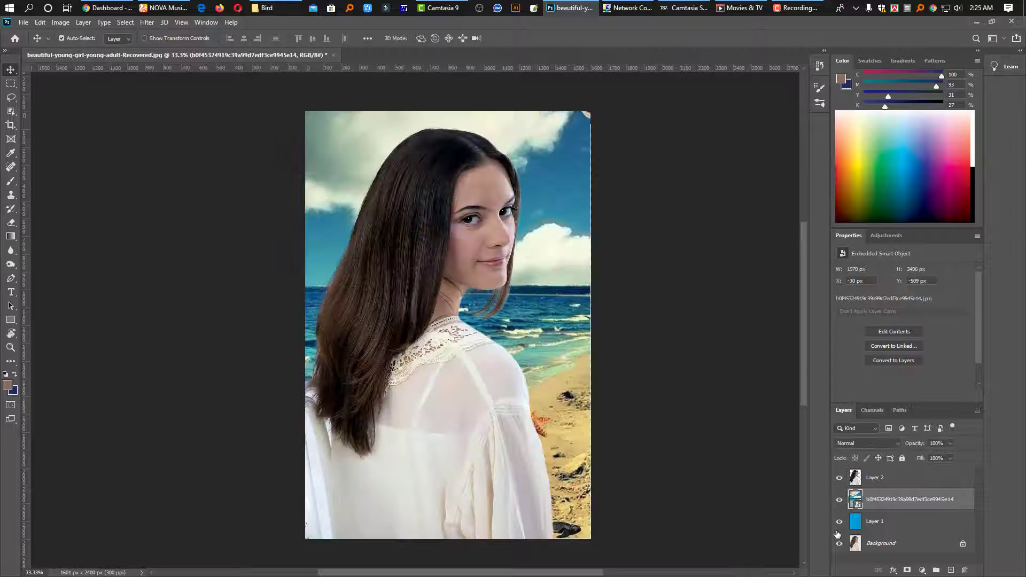